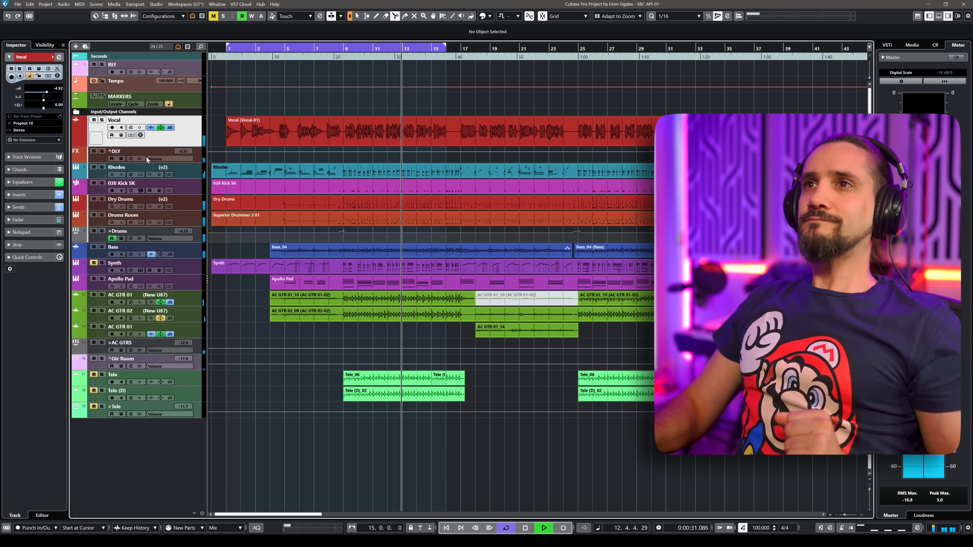
Play back the arrangement, toggling solo on the selected track to audition the Rhodes.
{"action": "key", "text": "space"}
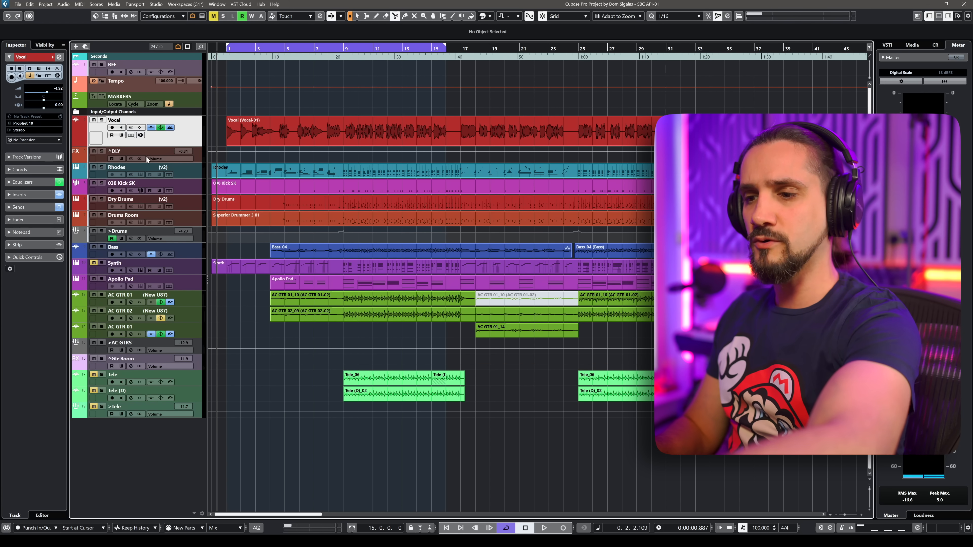
{"action": "key", "text": "s"}
{"action": "key", "text": "space"}
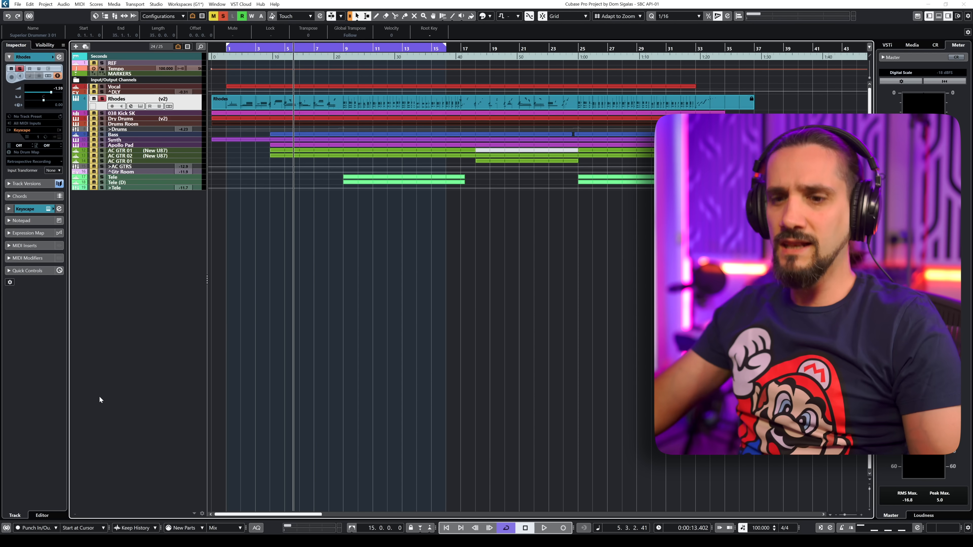
{"action": "key", "text": "s"}
{"action": "key", "text": "space"}
Open the MixConsole and inspect the Rhodes channel settings and its EQ before closing them.
{"action": "key", "text": "F3"}
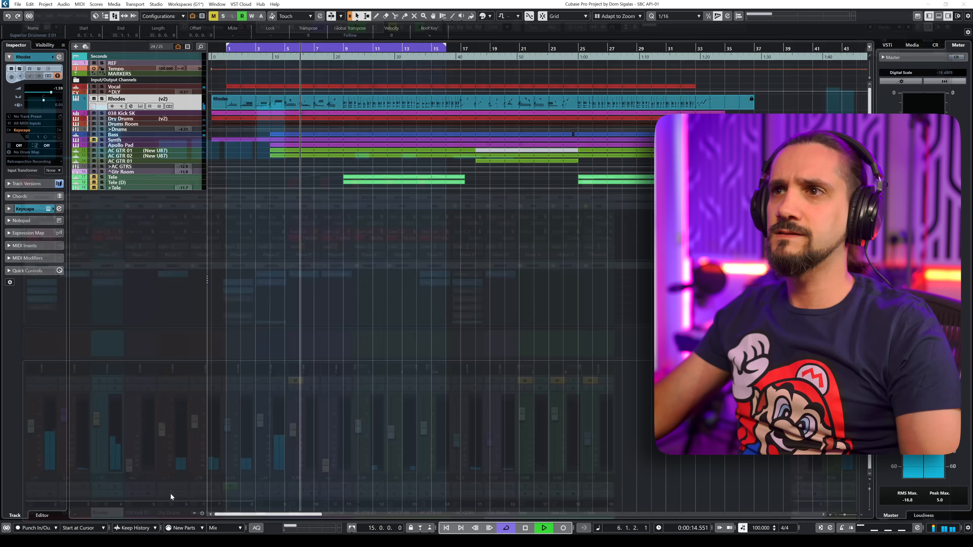
{"action": "left_click", "coordinate": [364, 266]}
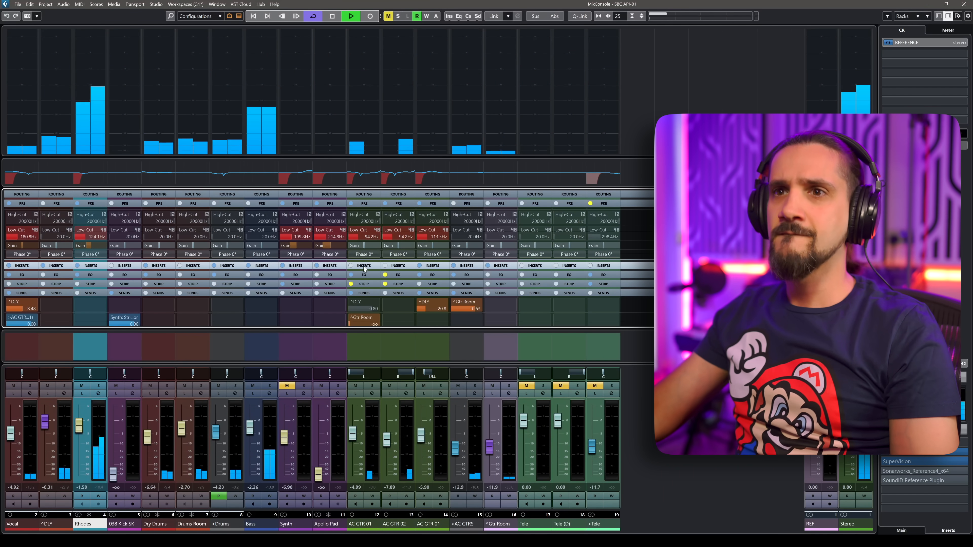
{"action": "left_click", "coordinate": [98, 393]}
{"action": "left_click_drag", "start_coordinate": [310, 357], "coordinate": [309, 366]}
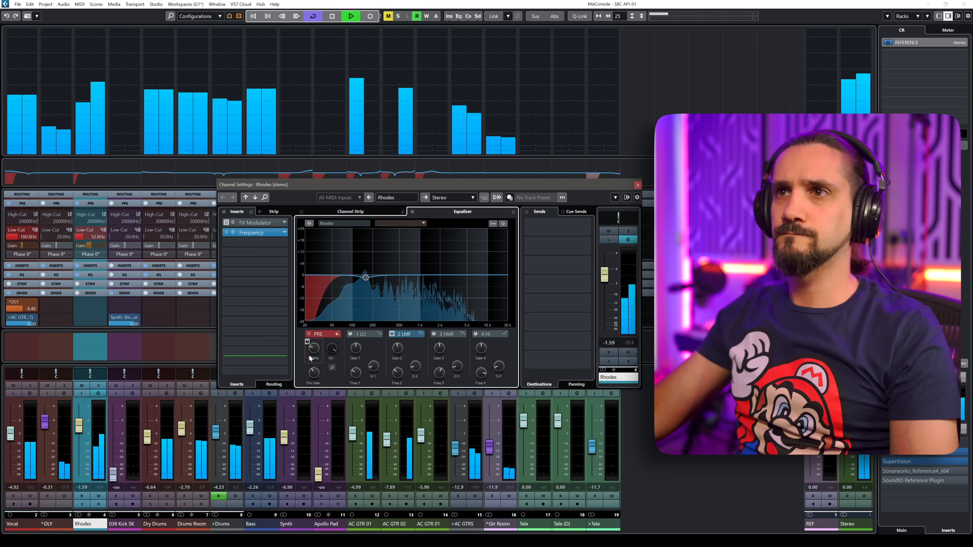
{"action": "left_click", "coordinate": [638, 185]}
{"action": "key", "text": "space"}
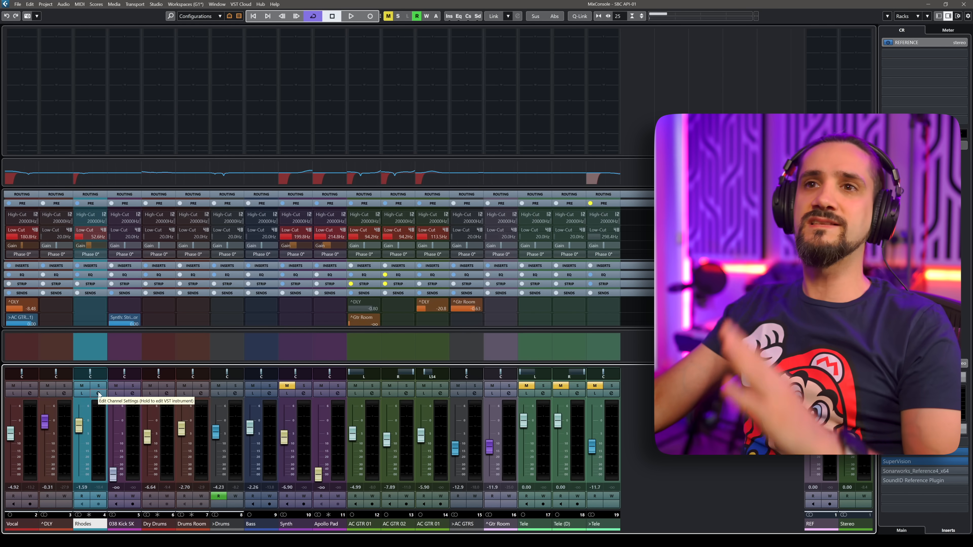
Reopen the Rhodes channel settings and overlay a second channel's spectrum on the EQ display, then audition it.
{"action": "left_click", "coordinate": [99, 393]}
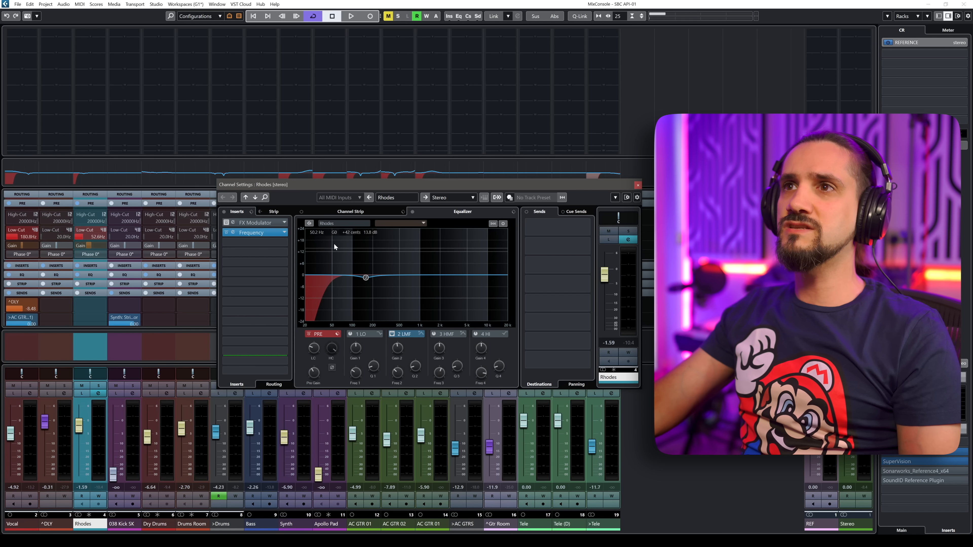
{"action": "left_click", "coordinate": [408, 224]}
{"action": "left_click", "coordinate": [397, 378]}
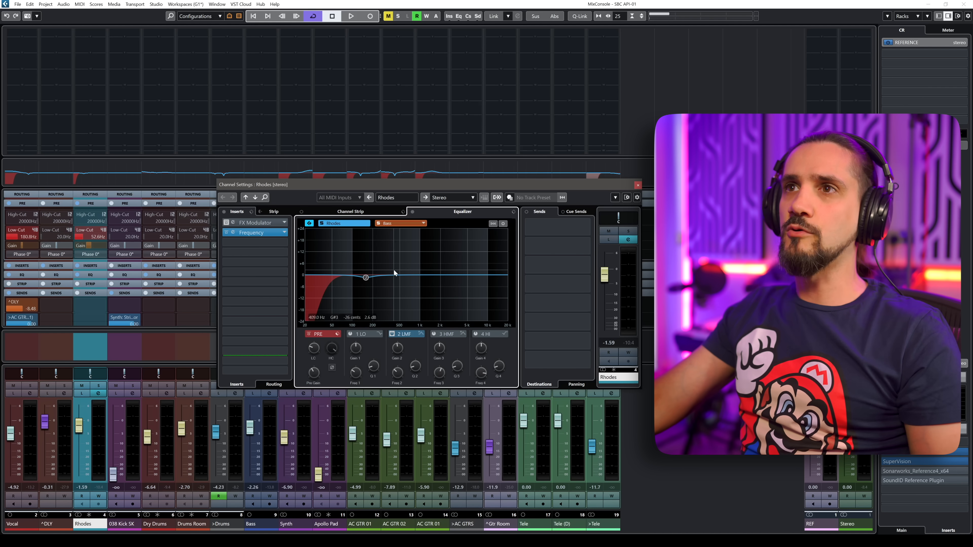
{"action": "key", "text": "space"}
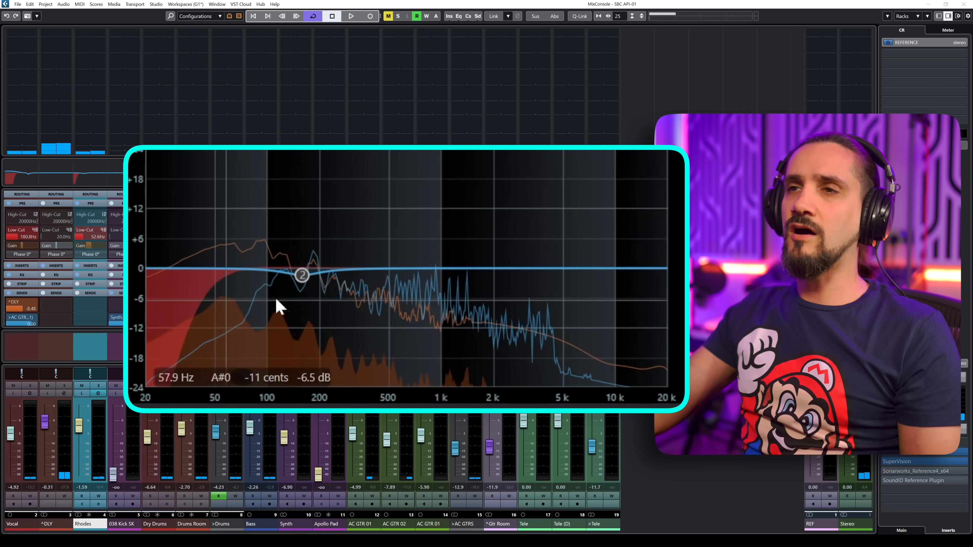
{"action": "key", "text": "space"}
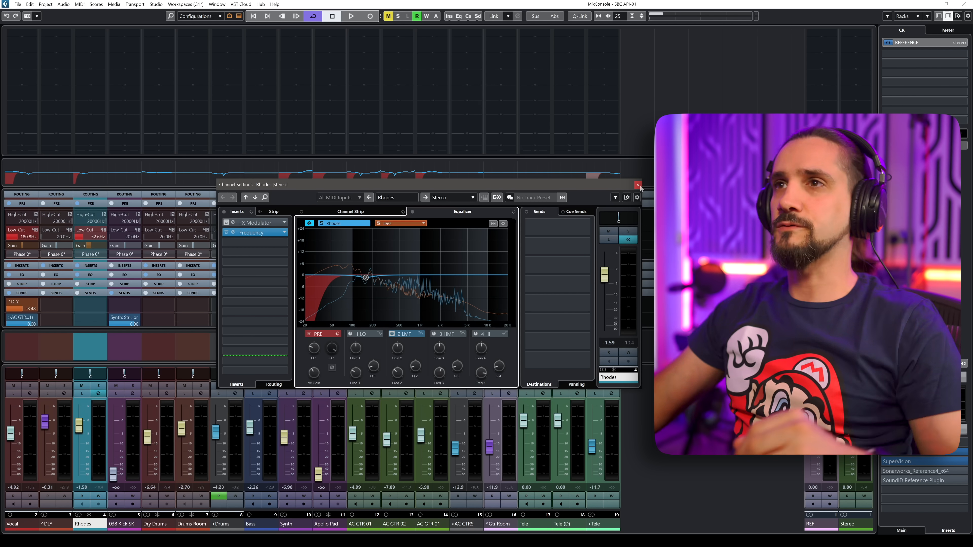
Open the Frequency insert plug-in on the Rhodes channel, close the channel settings and reposition the plug-in window.
{"action": "left_click", "coordinate": [271, 234]}
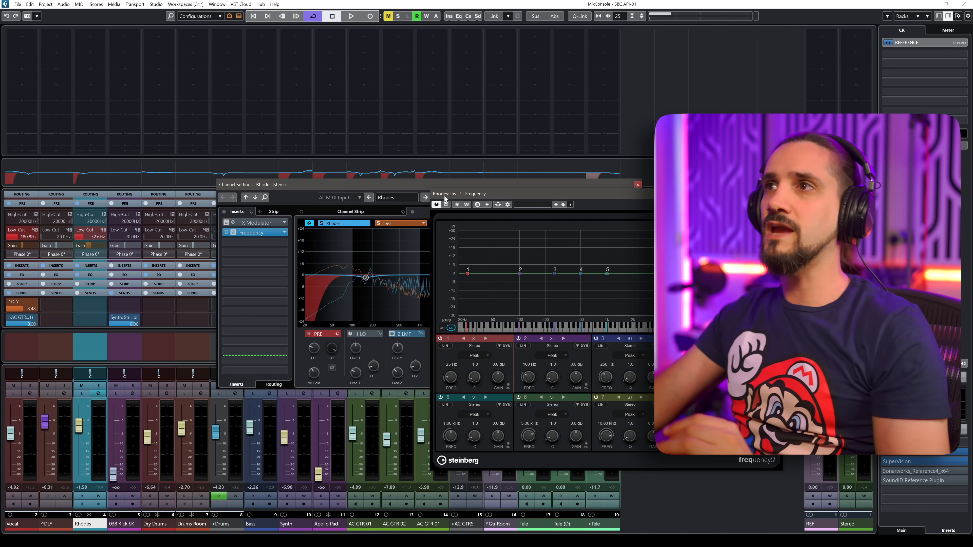
{"action": "left_click", "coordinate": [638, 185]}
{"action": "left_click_drag", "start_coordinate": [635, 193], "coordinate": [384, 155]}
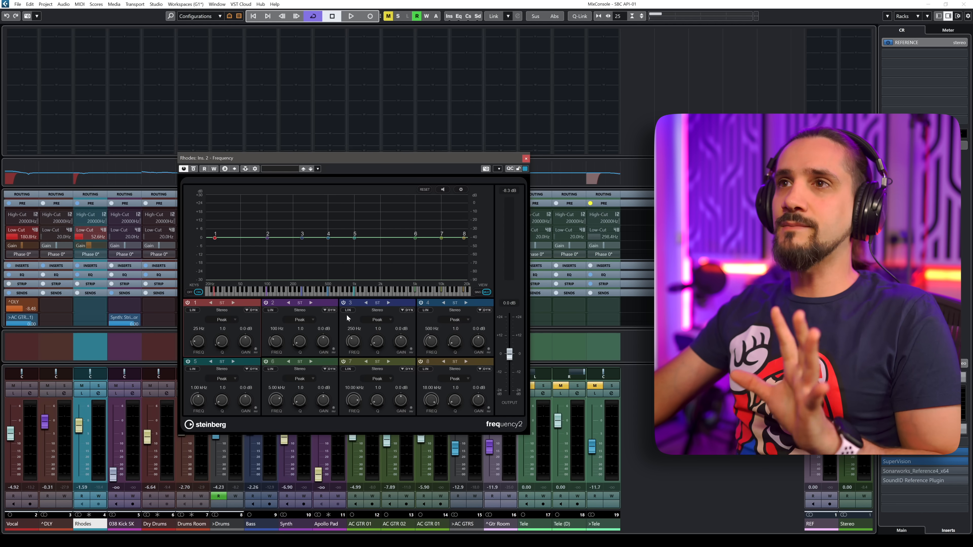
Move EQ band 5 to about 1.4 kHz.
{"action": "mouse_move", "coordinate": [354, 237]}
{"action": "left_mouse_down"}
{"action": "mouse_move", "coordinate": [361, 221]}
{"action": "mouse_move", "coordinate": [368, 240]}
{"action": "left_mouse_up"}
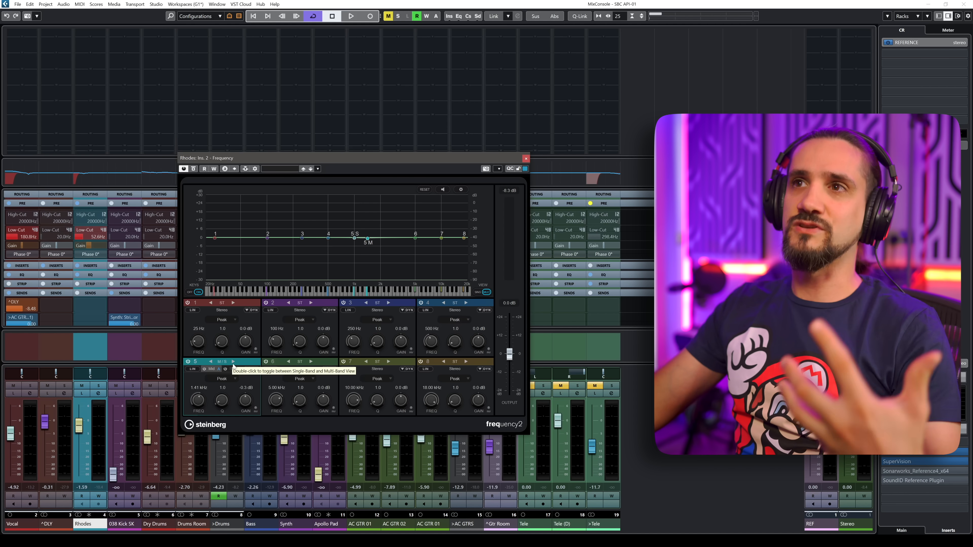
{"action": "left_click_drag", "start_coordinate": [356, 239], "coordinate": [367, 241]}
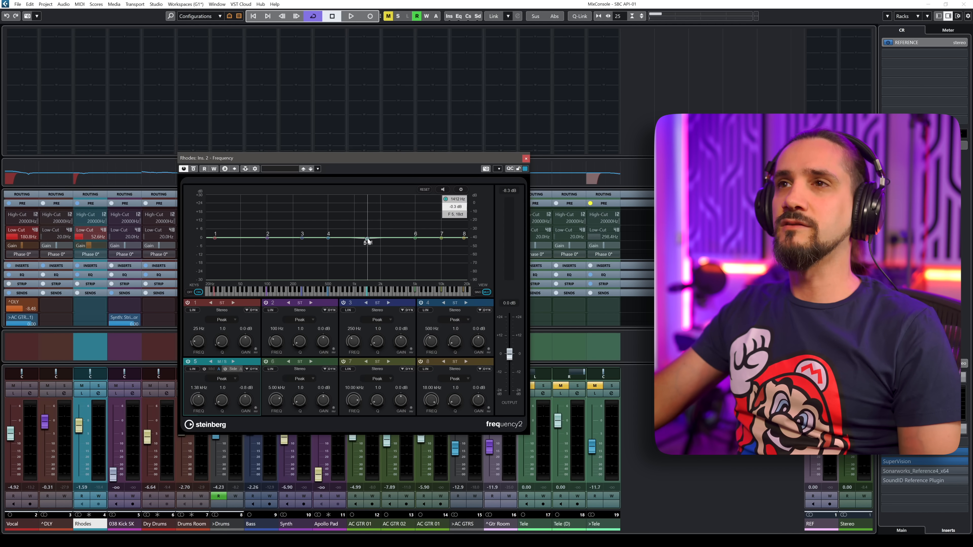
Sweep band 5 with a temporary boost during playback, settling it at about 1.58 kHz with gain near 0 dB.
{"action": "key", "text": "space"}
{"action": "left_click_drag", "start_coordinate": [368, 238], "coordinate": [367, 216]}
{"action": "key", "text": "s"}
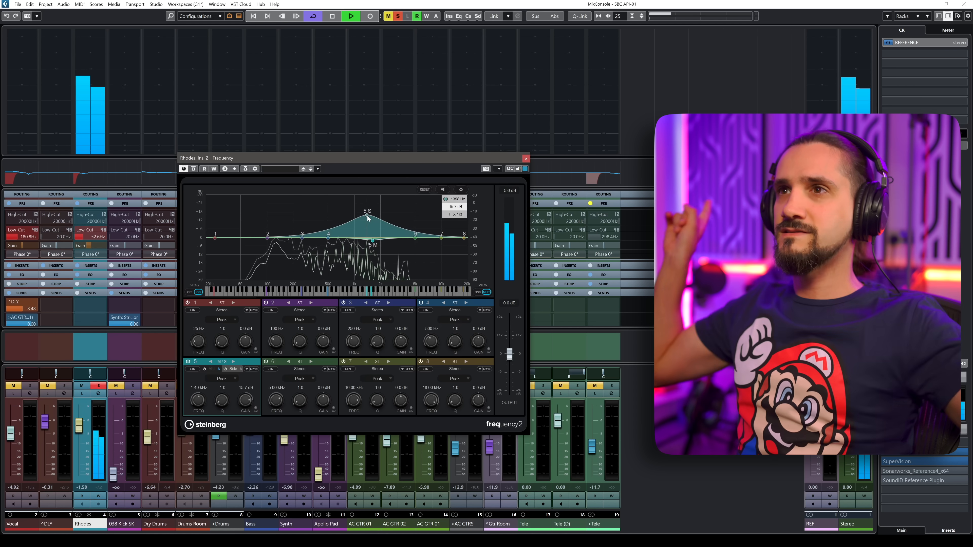
{"action": "left_click_drag", "start_coordinate": [367, 217], "coordinate": [373, 238]}
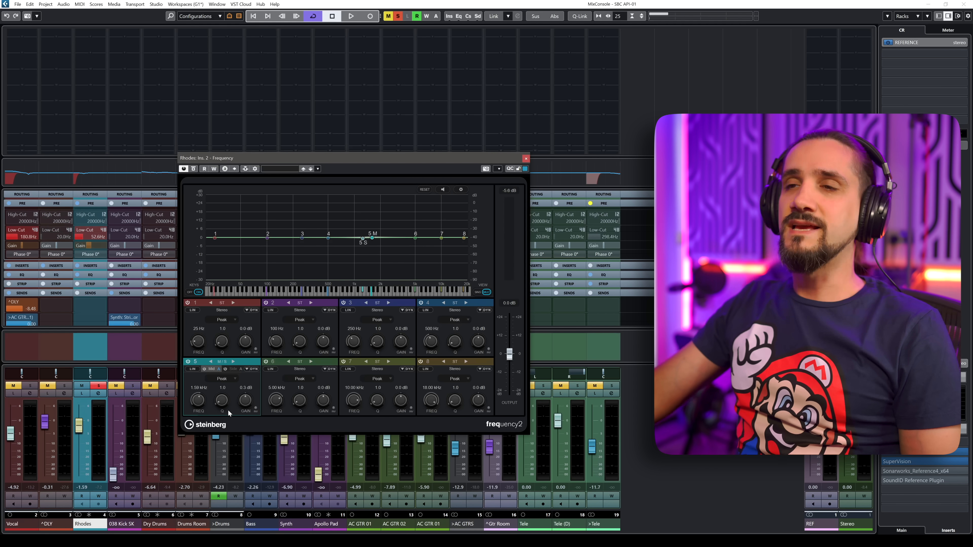
Open band 5's dynamics view, cut its gain to about -11 dB and set the threshold to about -43 dB.
{"action": "left_click", "coordinate": [252, 369]}
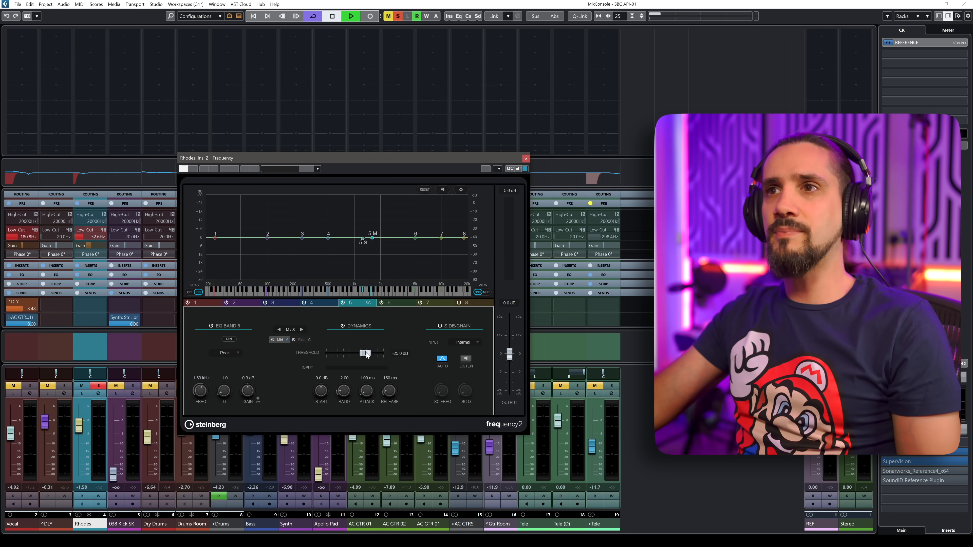
{"action": "key", "text": "space"}
{"action": "left_click_drag", "start_coordinate": [366, 354], "coordinate": [340, 356]}
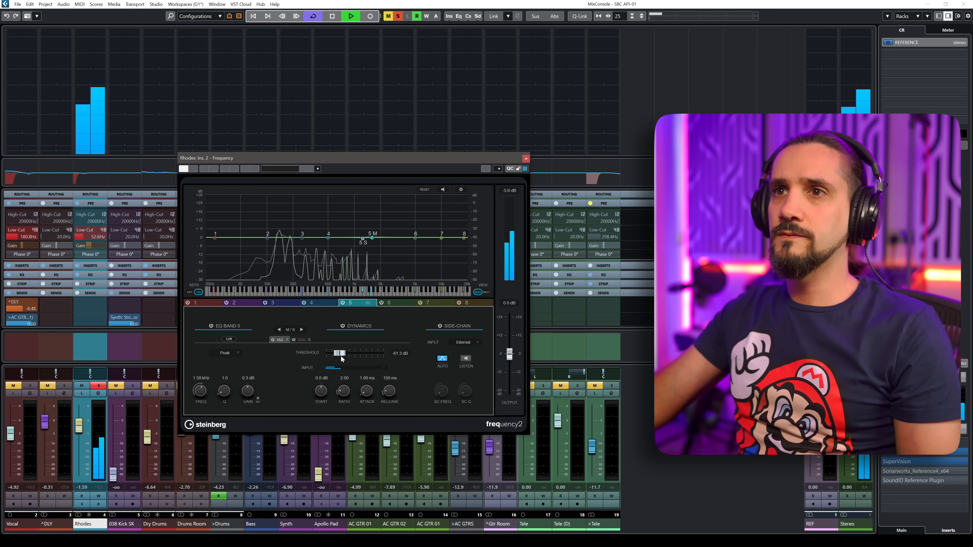
{"action": "left_click_drag", "start_coordinate": [247, 391], "coordinate": [246, 409]}
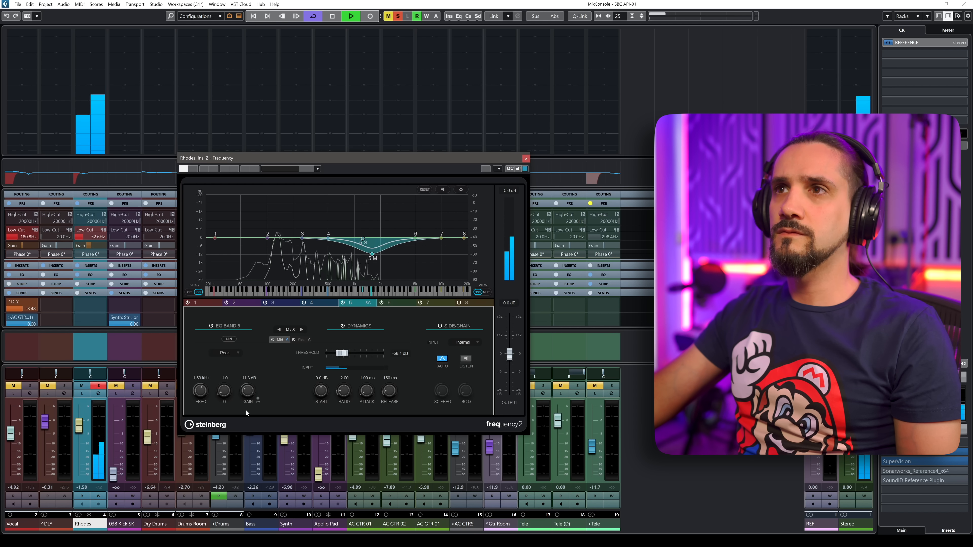
{"action": "left_click_drag", "start_coordinate": [341, 354], "coordinate": [354, 357]}
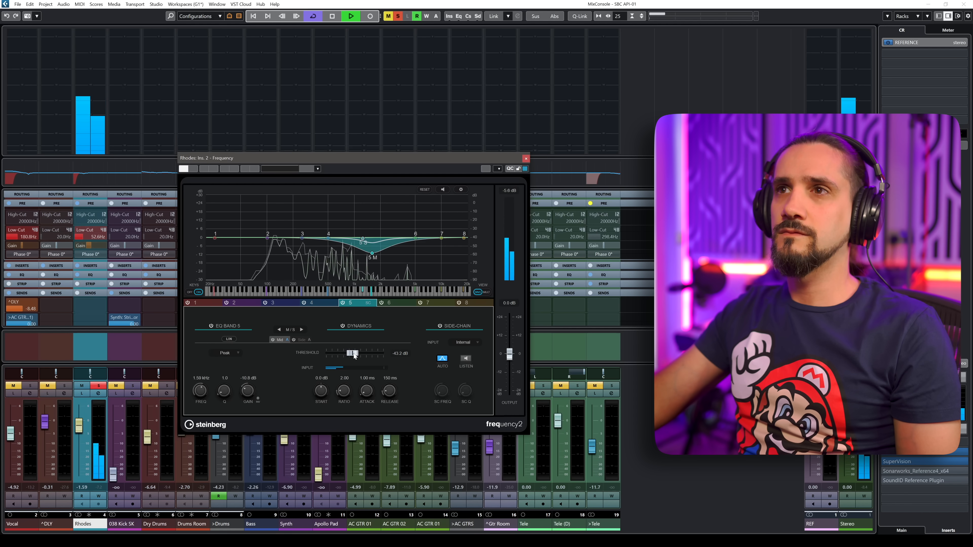
{"action": "key", "text": "space"}
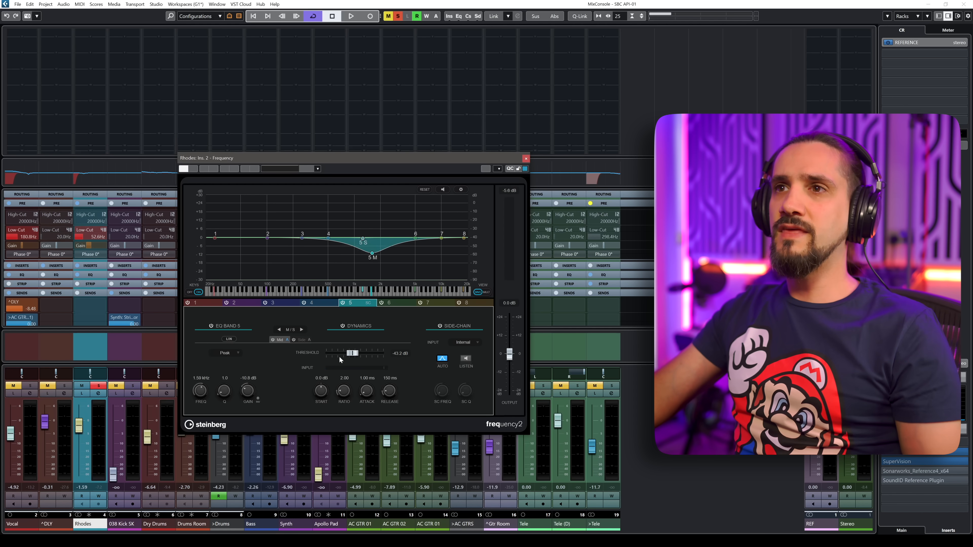
Raise band 5's threshold to about -31 dB and set its side-chain input to Side-Chain 1.
{"action": "left_click_drag", "start_coordinate": [352, 354], "coordinate": [352, 354]}
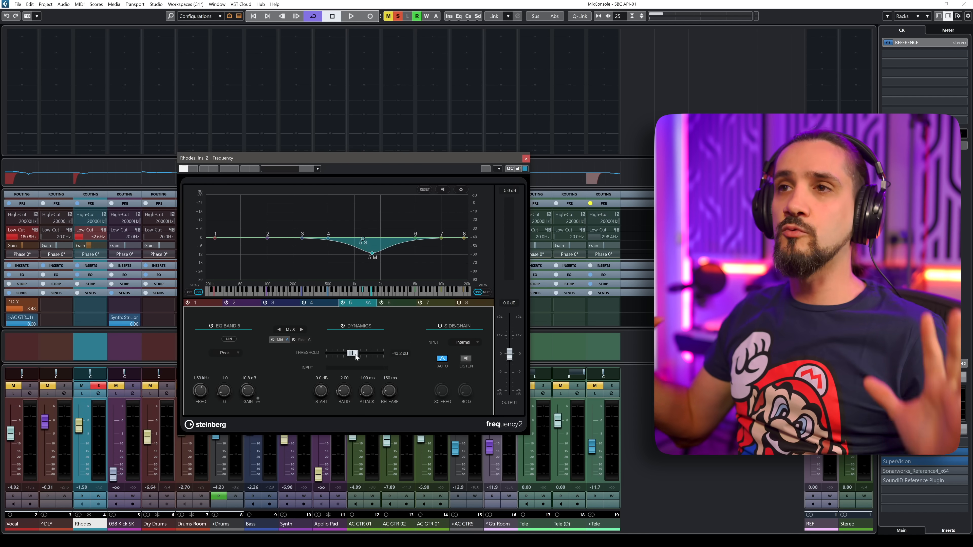
{"action": "left_click_drag", "start_coordinate": [356, 357], "coordinate": [364, 357]}
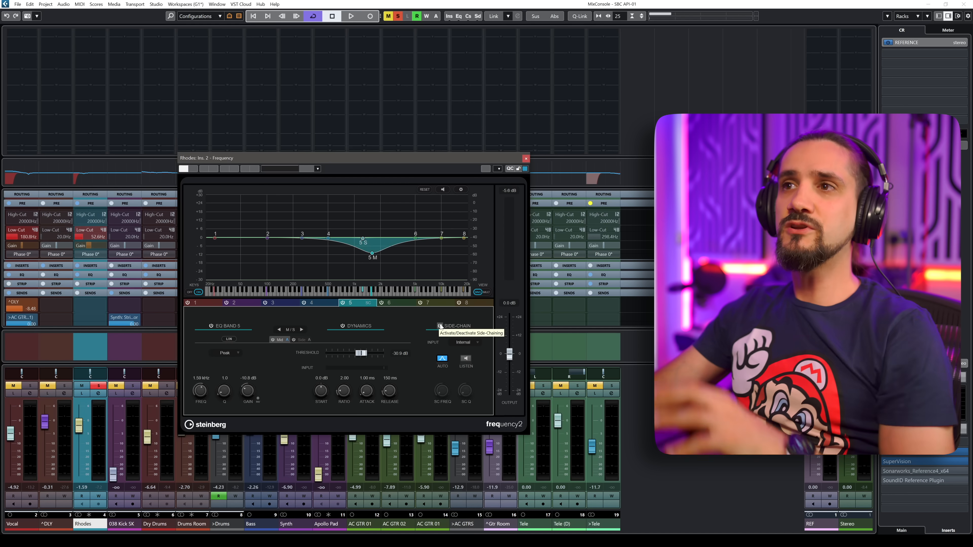
{"action": "left_click", "coordinate": [458, 342]}
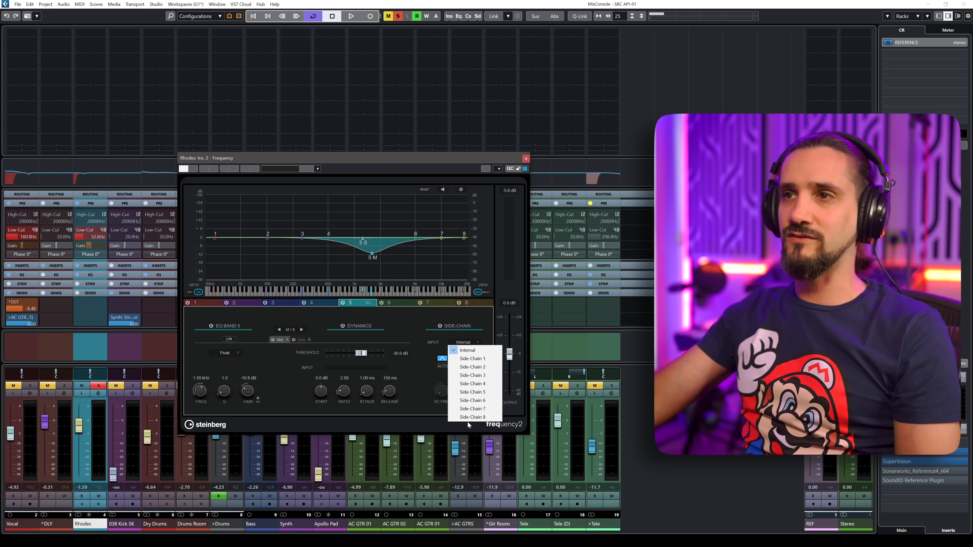
{"action": "left_click", "coordinate": [480, 359]}
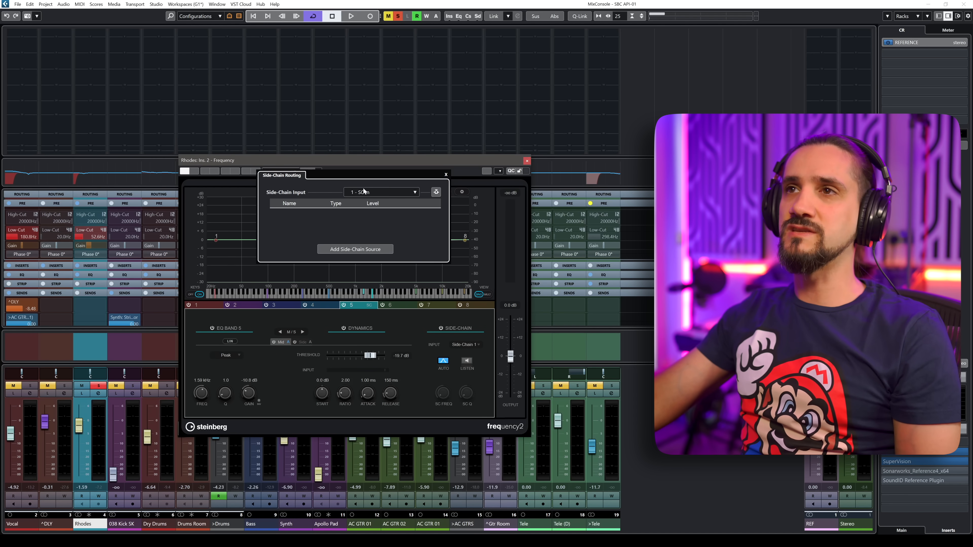
In Side-Chain Routing, choose input 1 - SC In and add the Vocal channel as a side-chain source.
{"action": "left_click", "coordinate": [383, 191]}
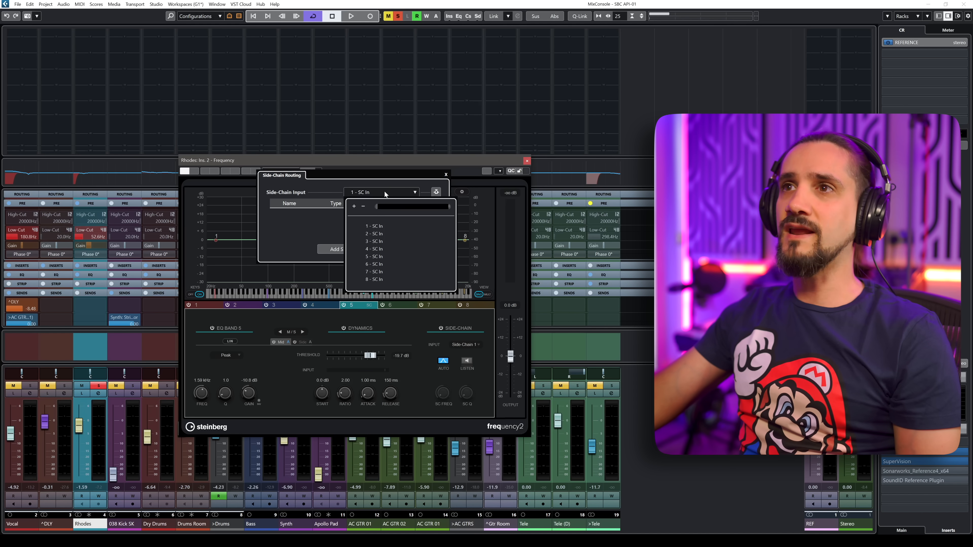
{"action": "left_click", "coordinate": [372, 208]}
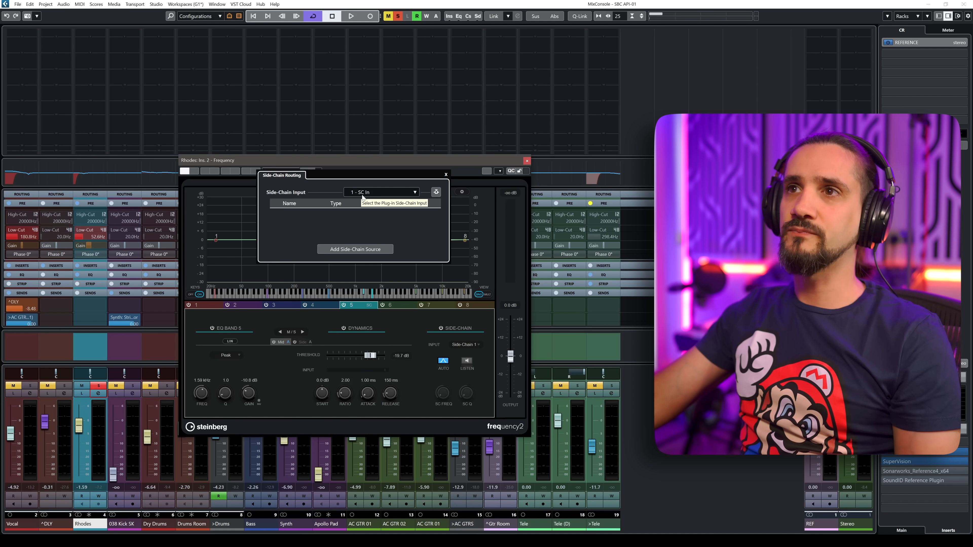
{"action": "left_click", "coordinate": [340, 250]}
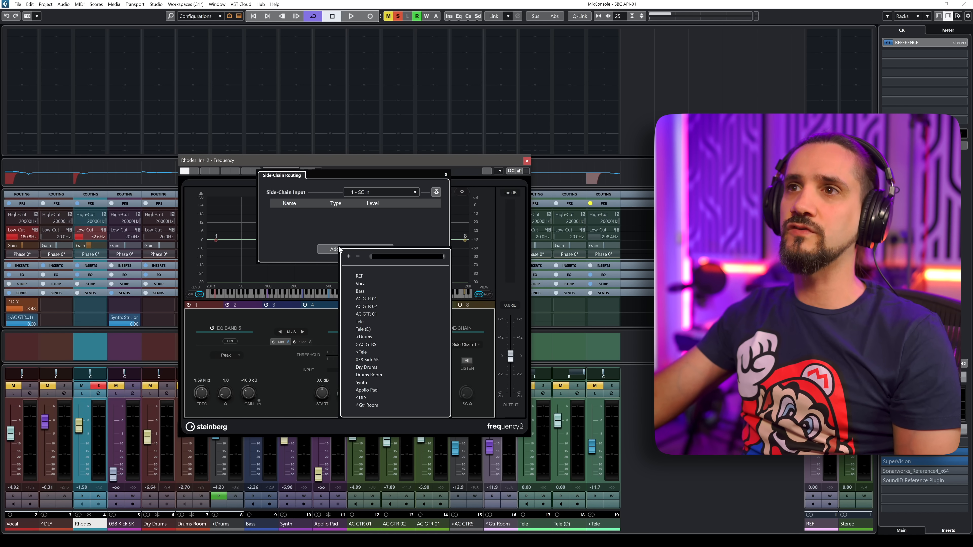
{"action": "left_click", "coordinate": [360, 283]}
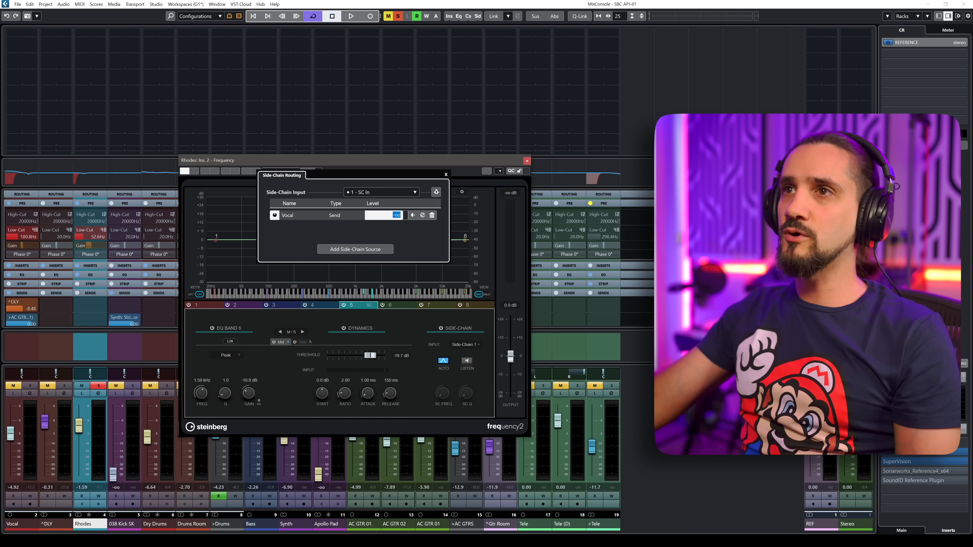
Set the Vocal side-chain level to 0 dB and toggle its pre/post-fader option.
{"action": "type", "text": "0"}
{"action": "key", "text": "Return"}
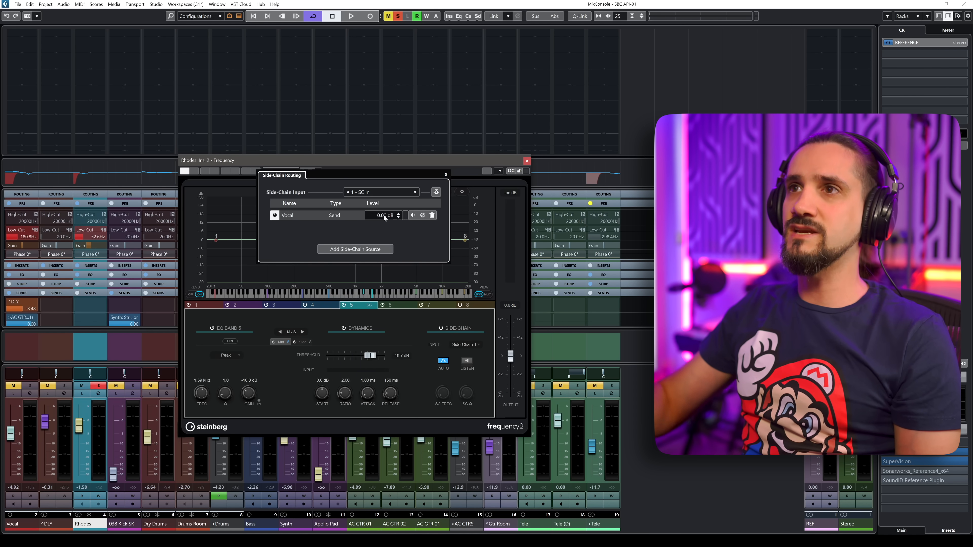
{"action": "left_click", "coordinate": [412, 216]}
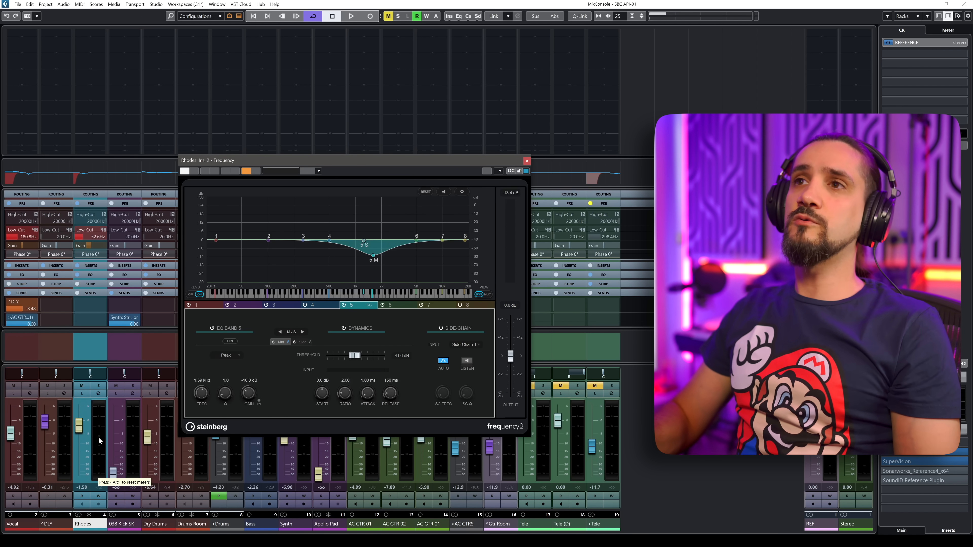
Lower band 5's threshold to about -42 dB while auditioning with the Vocal channel toggled on and off.
{"action": "key", "text": "space"}
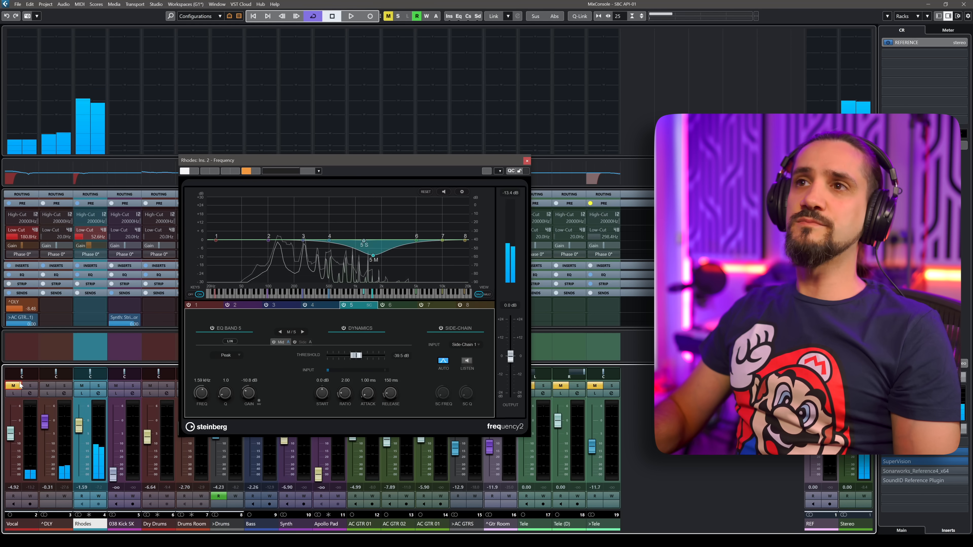
{"action": "left_click", "coordinate": [13, 386]}
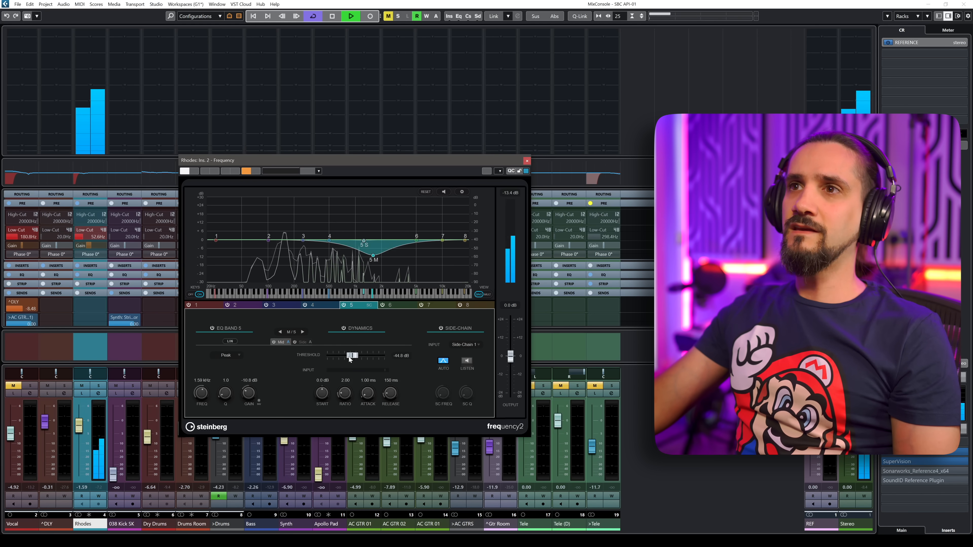
{"action": "left_click_drag", "start_coordinate": [353, 355], "coordinate": [316, 363]}
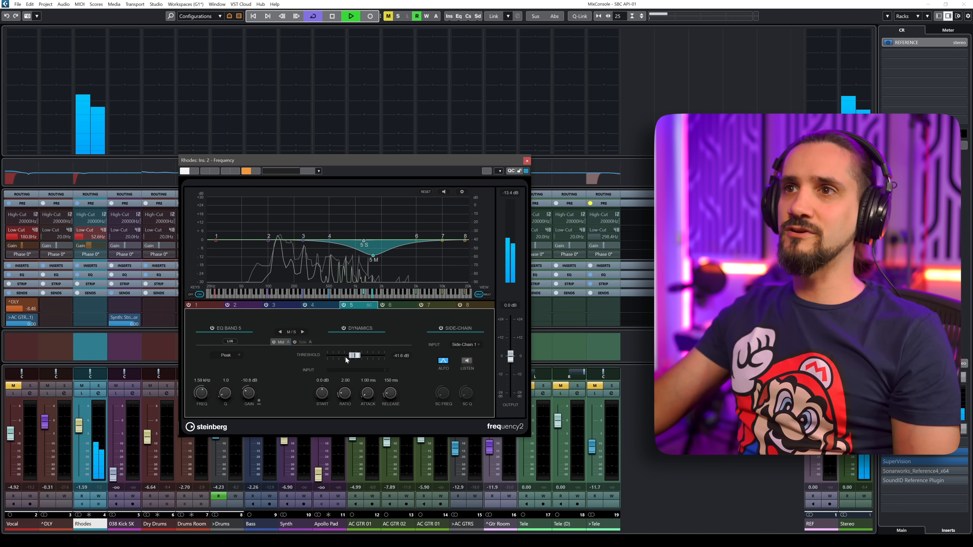
{"action": "key", "text": "space"}
{"action": "left_click", "coordinate": [15, 387]}
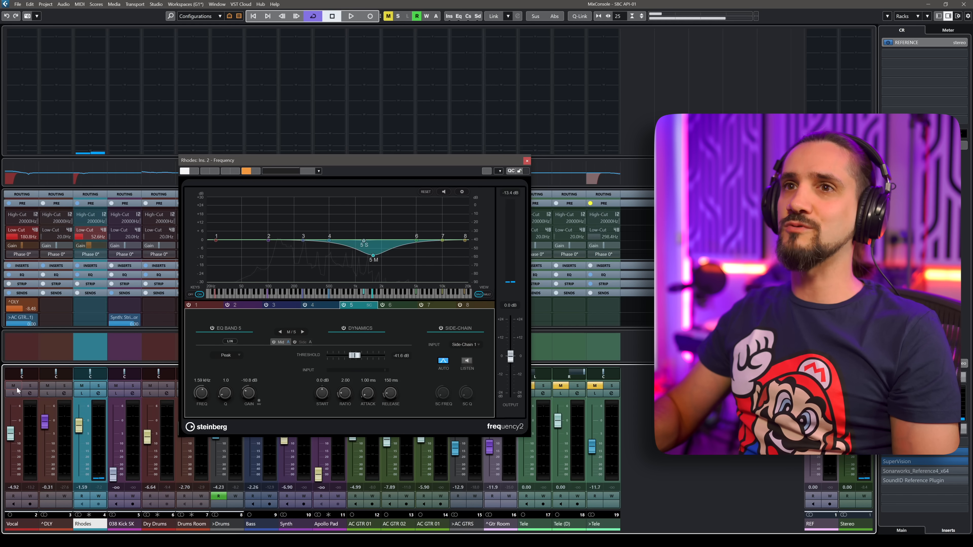
Raise band 5's threshold to about -36.3 dB and shorten its release to 120 ms while the mix plays.
{"action": "key", "text": "space"}
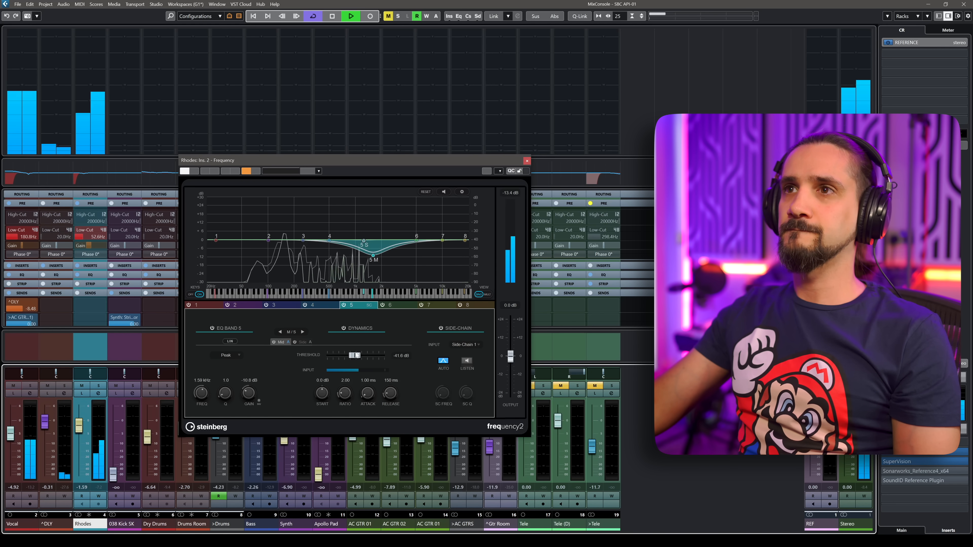
{"action": "left_click_drag", "start_coordinate": [356, 355], "coordinate": [361, 355]}
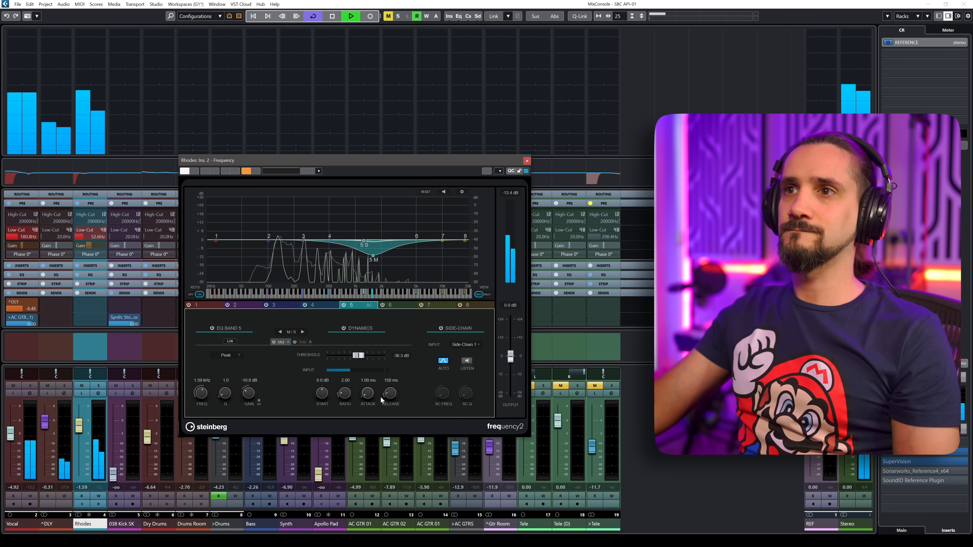
{"action": "scroll", "coordinate": [386, 395], "scroll_direction": "down", "scroll_amount": 3}
{"action": "scroll", "coordinate": [367, 393], "scroll_direction": "down", "scroll_amount": 3}
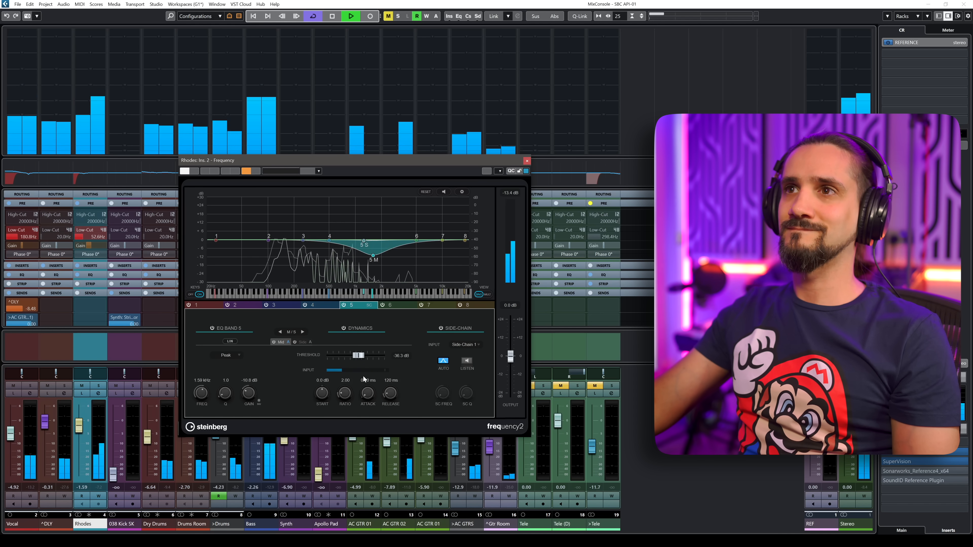
{"action": "key", "text": "space"}
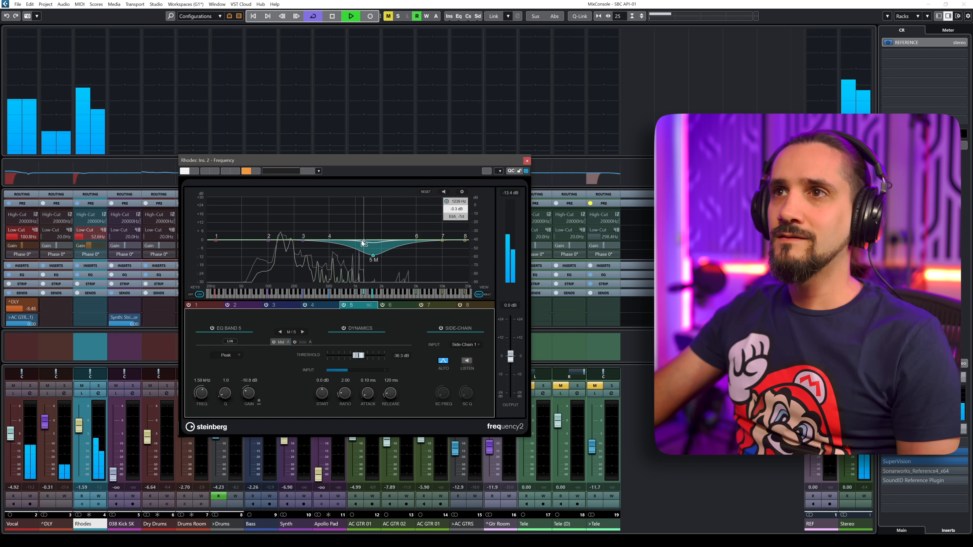
Move band 5 to about 1.53 kHz and -11.4 dB and set its attack to 0.10 ms.
{"action": "key", "text": "space"}
{"action": "mouse_move", "coordinate": [365, 241]}
{"action": "left_mouse_down"}
{"action": "mouse_move", "coordinate": [367, 230]}
{"action": "mouse_move", "coordinate": [372, 256]}
{"action": "left_mouse_up"}
{"action": "scroll", "coordinate": [368, 233], "scroll_direction": "down", "scroll_amount": 4}
{"action": "key", "text": "space"}
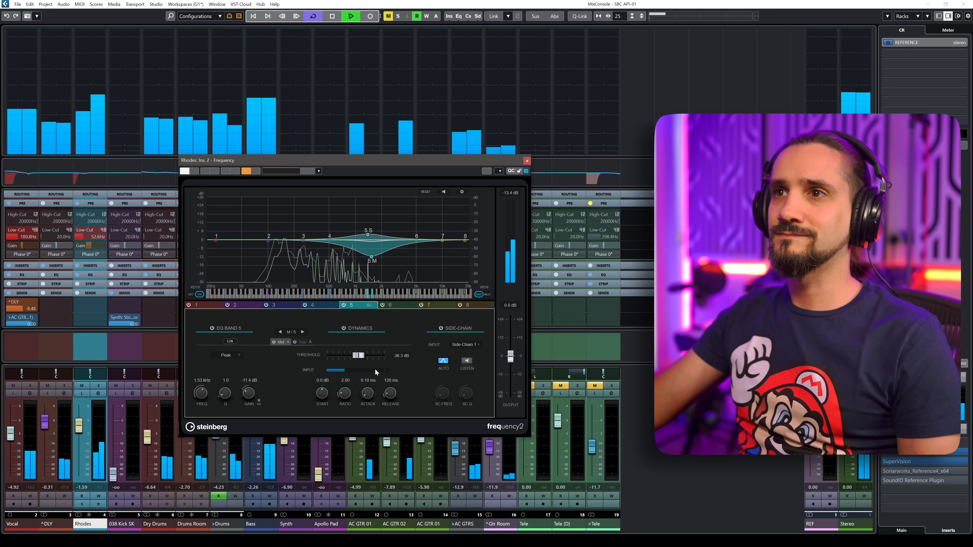
Lengthen band 5's release to about 254 ms while auditioning.
{"action": "key", "text": "space"}
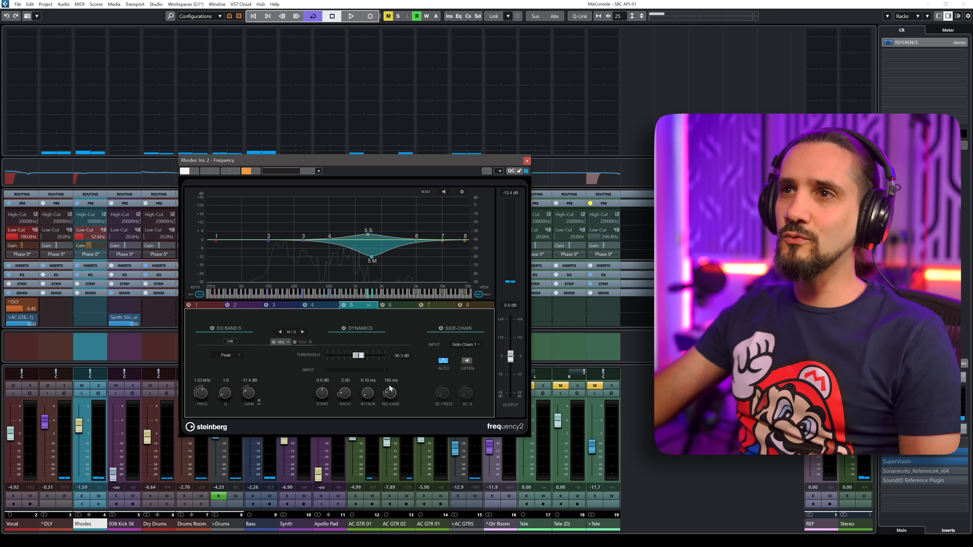
{"action": "left_click_drag", "start_coordinate": [390, 394], "coordinate": [390, 388]}
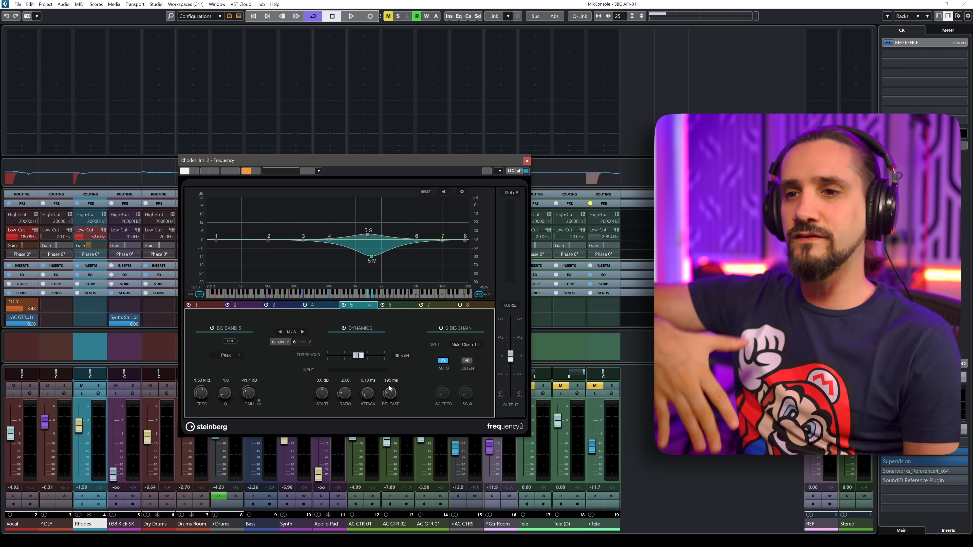
{"action": "key", "text": "space"}
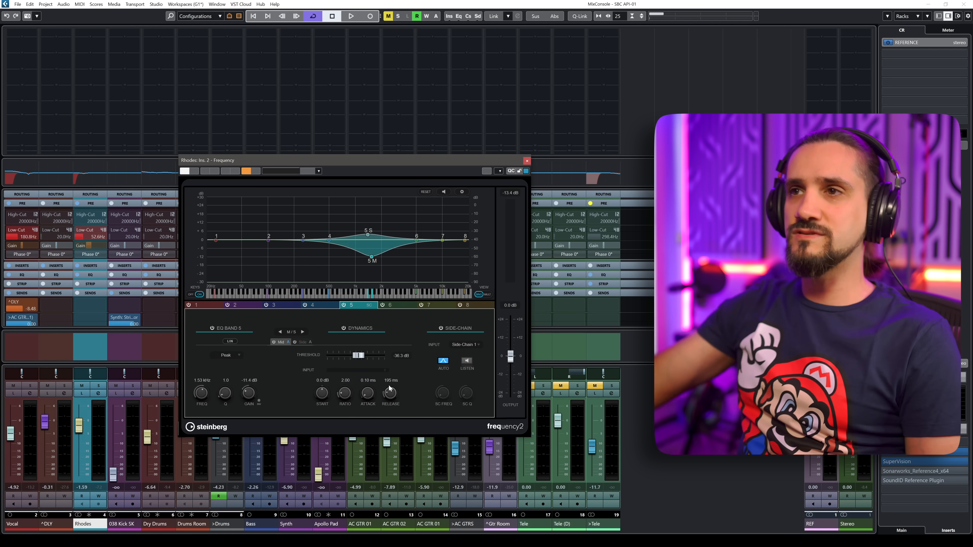
{"action": "left_click_drag", "start_coordinate": [389, 388], "coordinate": [389, 380]}
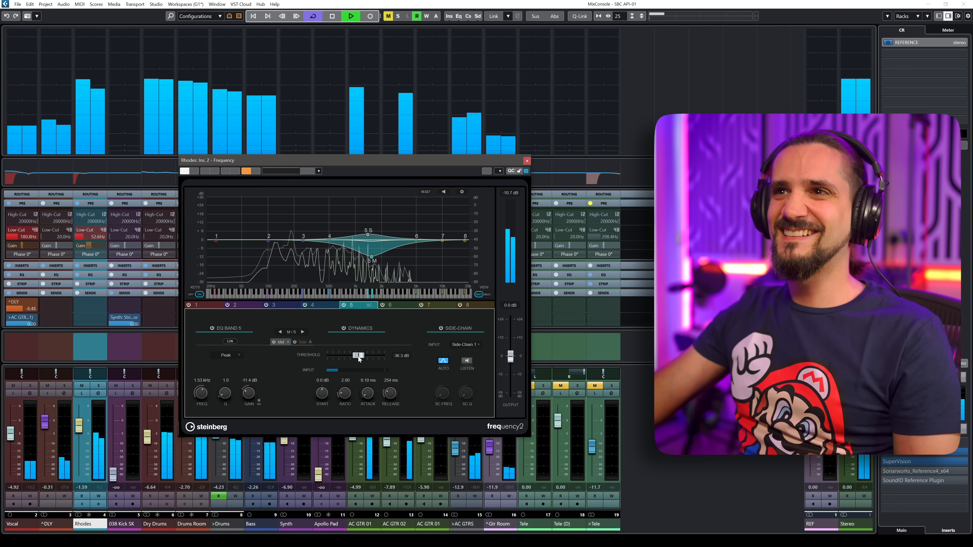
Widen band 5 by setting its Q to 0.5, and toggle the plug-in bypass to compare.
{"action": "left_click_drag", "start_coordinate": [225, 392], "coordinate": [224, 401]}
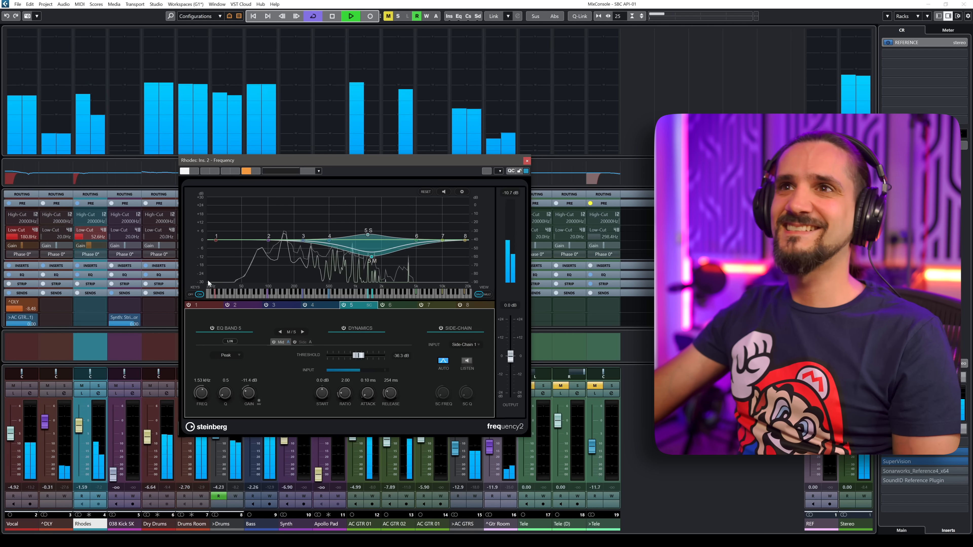
{"action": "left_click", "coordinate": [194, 172]}
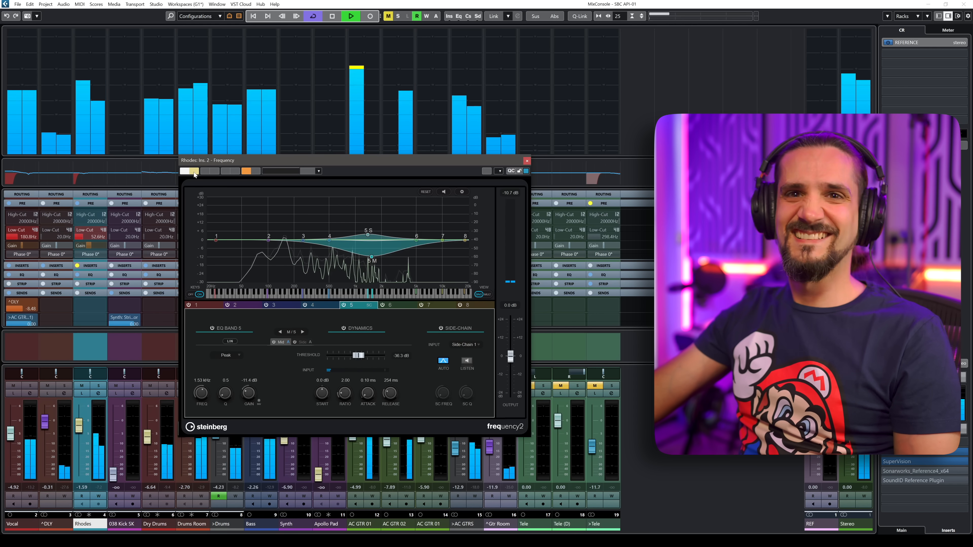
{"action": "key", "text": "space"}
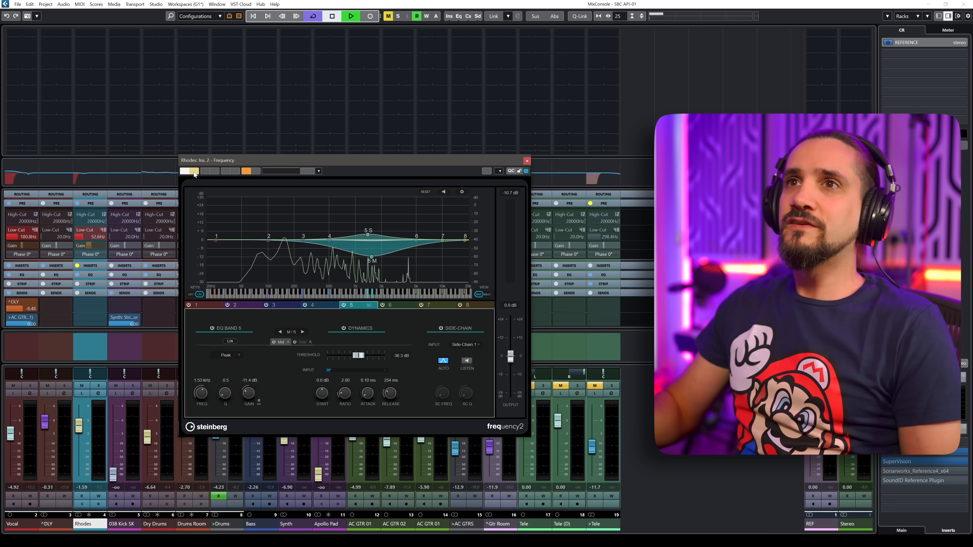
{"action": "left_click", "coordinate": [194, 173]}
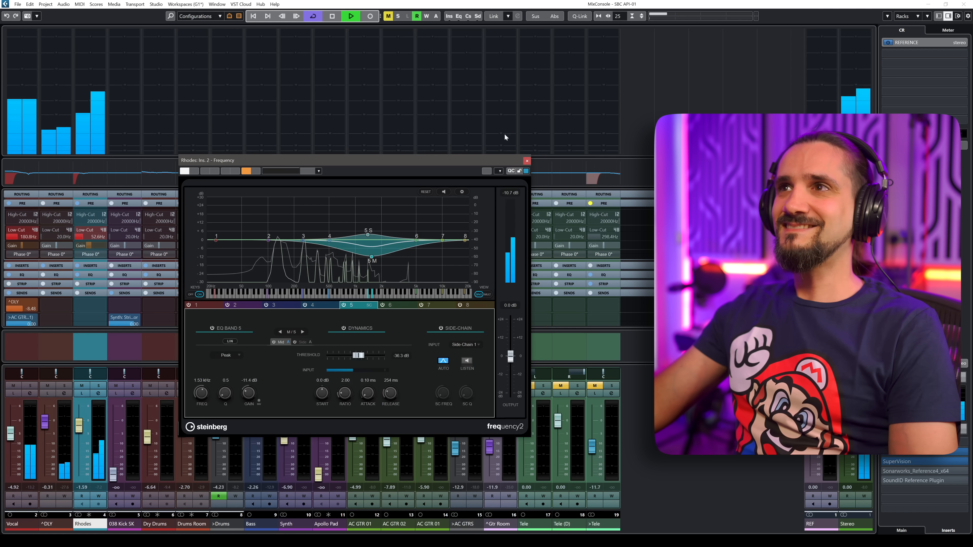
Close and reopen the Rhodes channel's Frequency plug-in window, dismissing the channel settings window.
{"action": "left_click", "coordinate": [527, 161]}
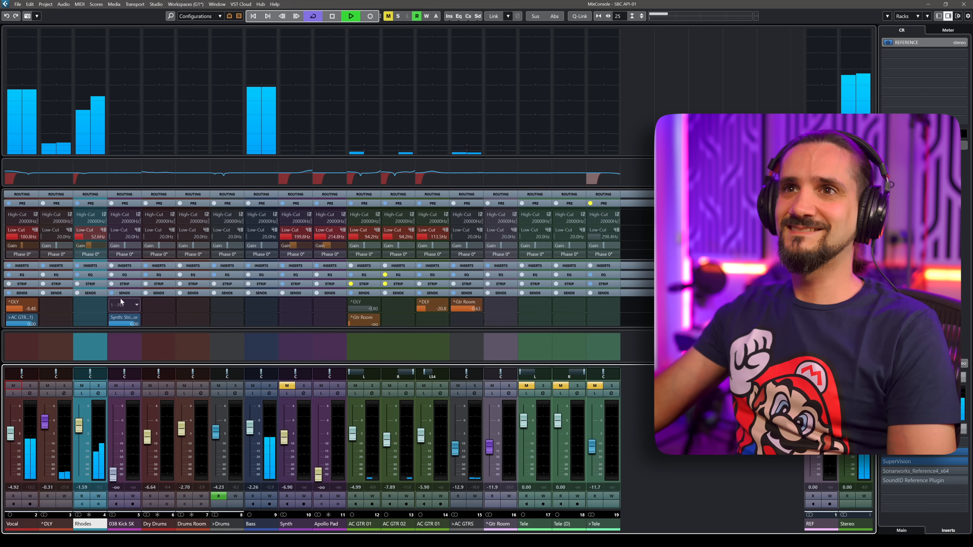
{"action": "left_click", "coordinate": [100, 393]}
{"action": "left_click", "coordinate": [244, 233]}
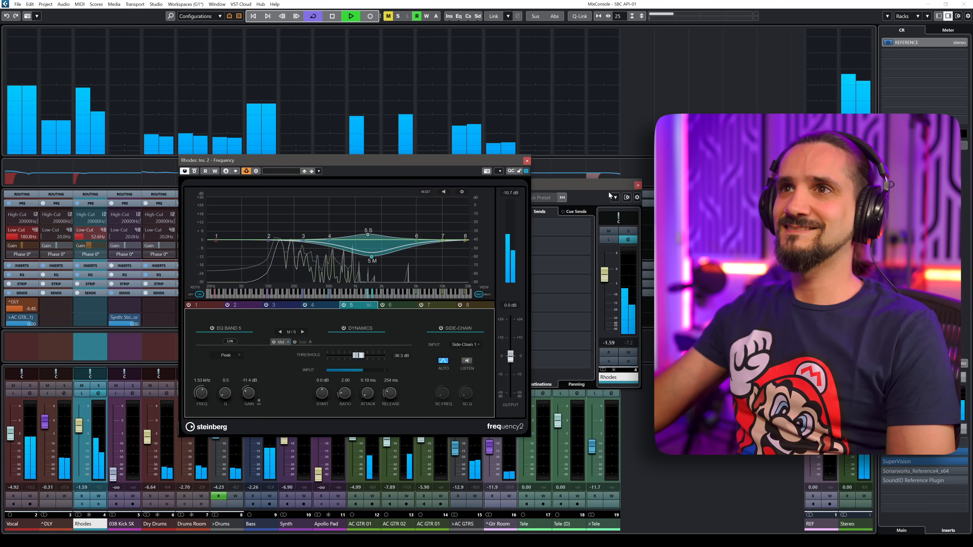
{"action": "left_click", "coordinate": [638, 186]}
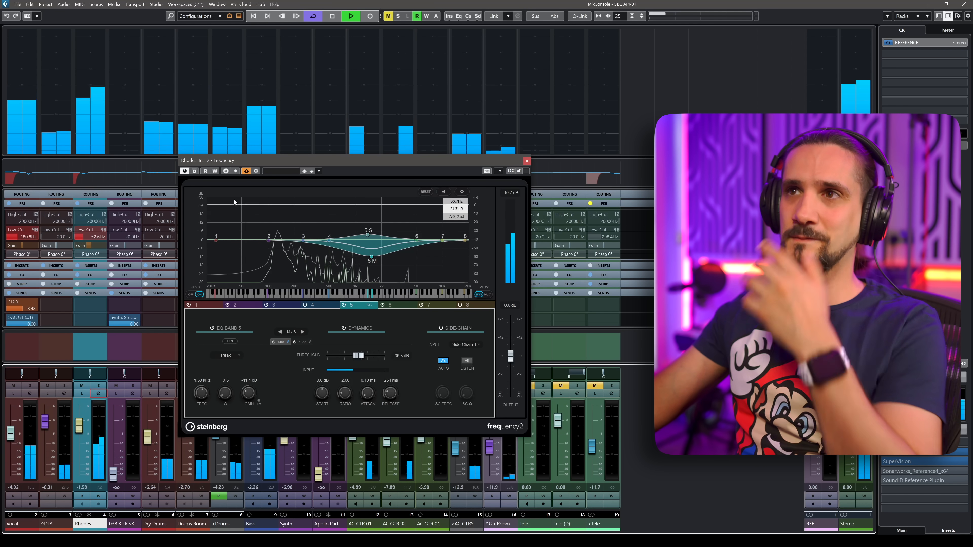
Toggle the Frequency plug-in bypass on and off to compare the ducking, then stop playback.
{"action": "left_click", "coordinate": [194, 171]}
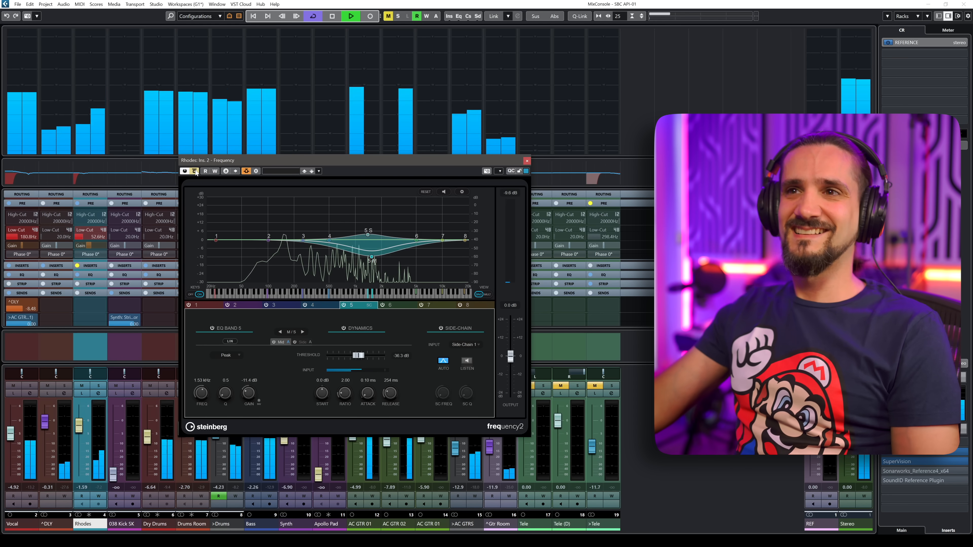
{"action": "left_click", "coordinate": [195, 171]}
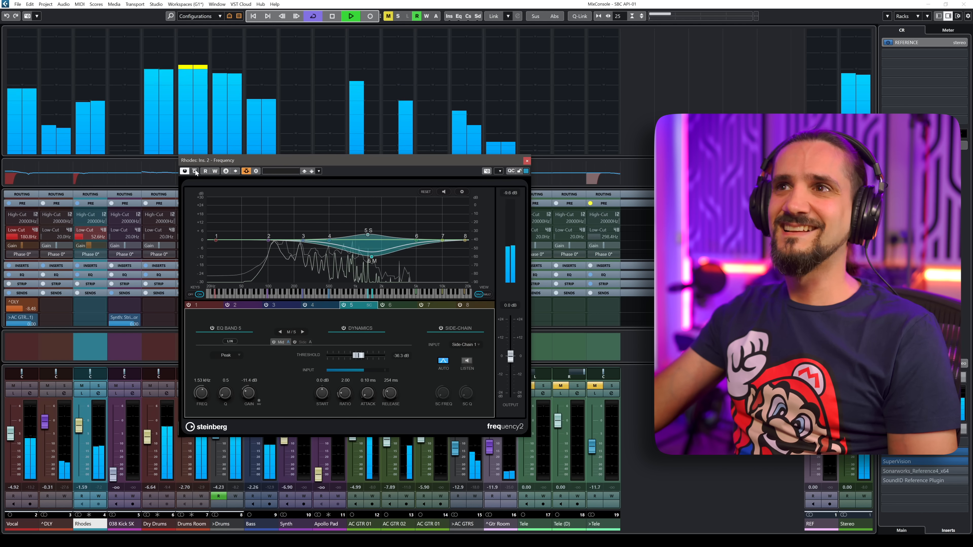
{"action": "key", "text": "space"}
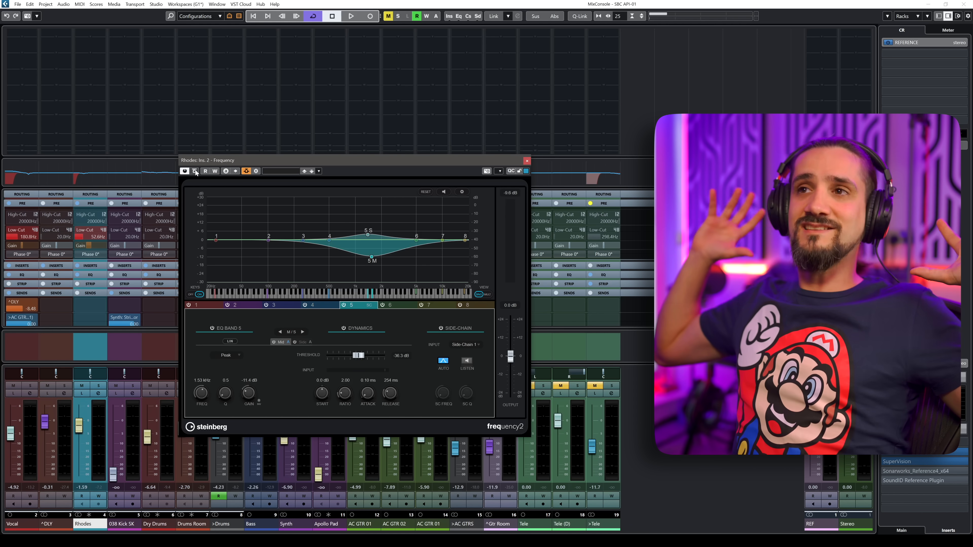
Select band 5 and switch its stereo processing mode to Side.
{"action": "left_click", "coordinate": [367, 234]}
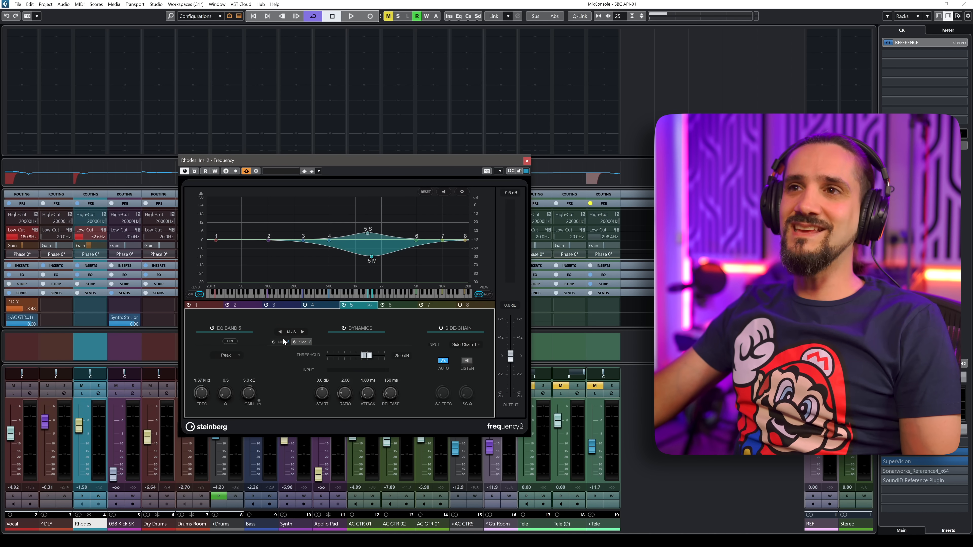
{"action": "left_click", "coordinate": [294, 341]}
{"action": "left_click", "coordinate": [295, 340]}
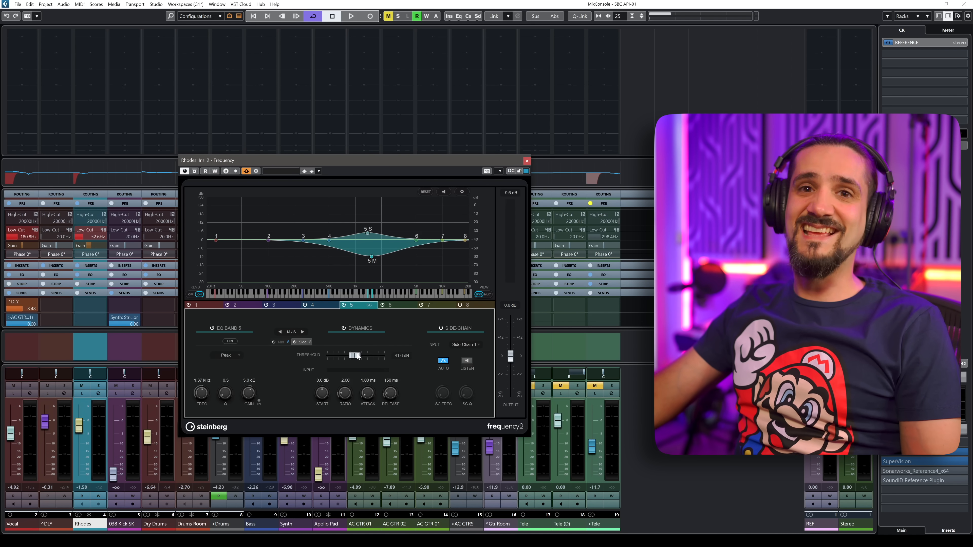
{"action": "key", "text": "space"}
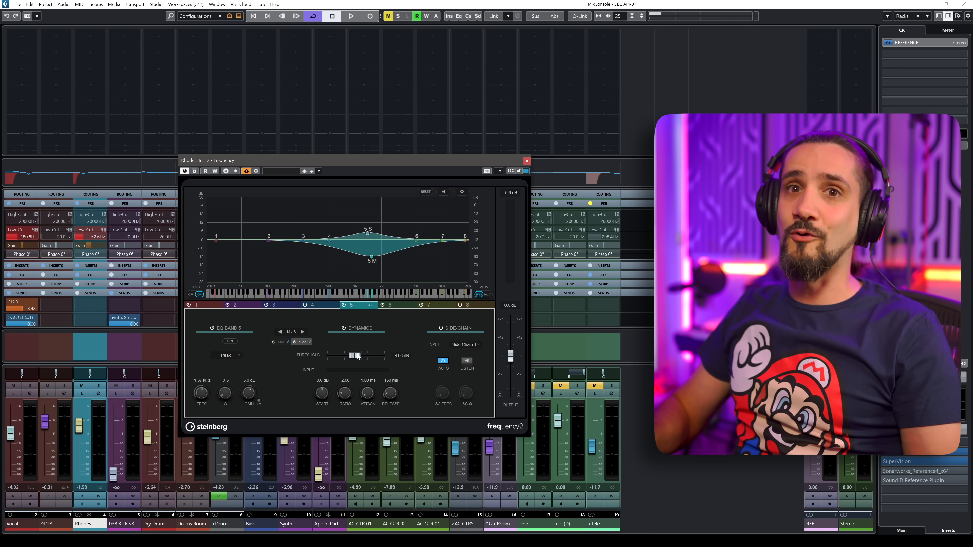
Lower band 5's threshold to about -46.5 dB and set its gain to about 1.2 dB.
{"action": "left_click_drag", "start_coordinate": [357, 356], "coordinate": [353, 357]}
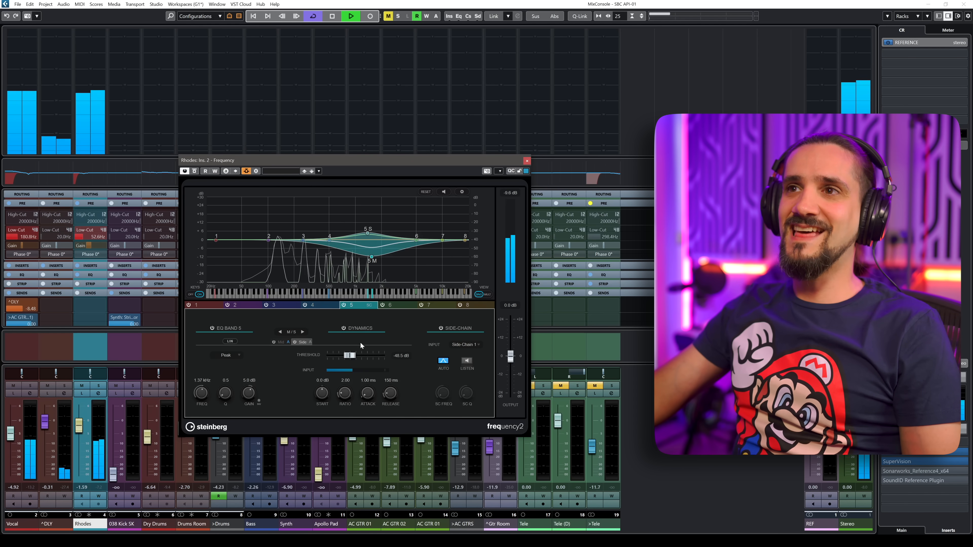
{"action": "left_click_drag", "start_coordinate": [247, 393], "coordinate": [245, 389]}
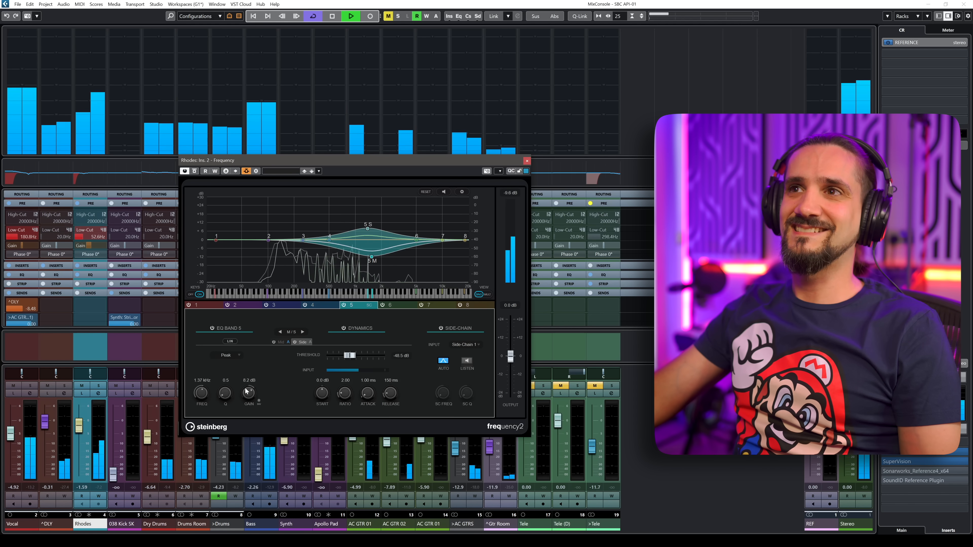
{"action": "key", "text": "space"}
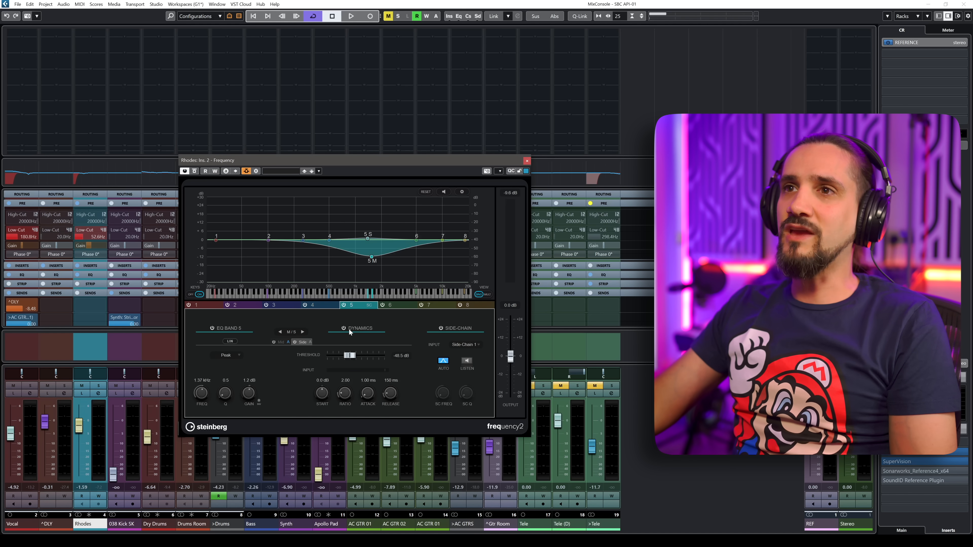
Select band 2, move it to about 63 Hz, and change its filter type to Low Shelf.
{"action": "left_click", "coordinate": [235, 305]}
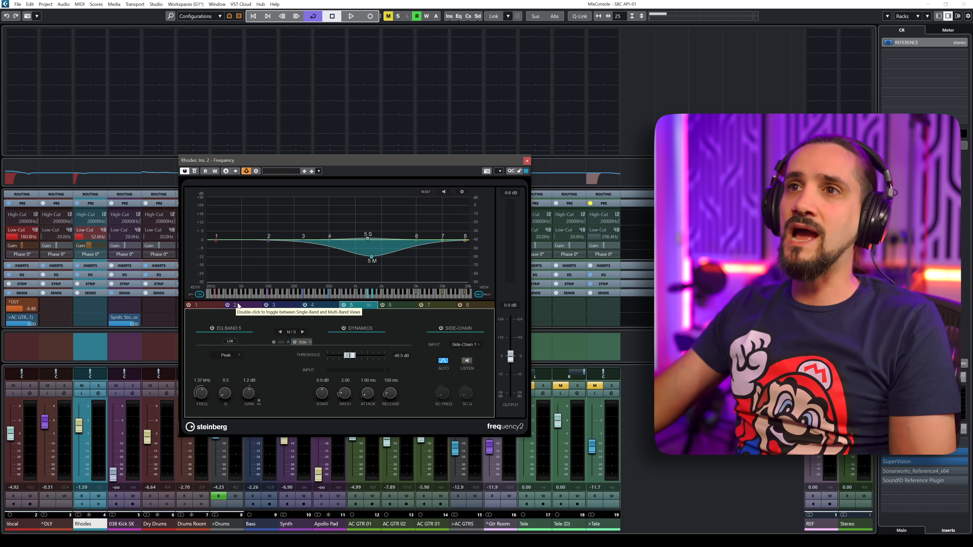
{"action": "left_click_drag", "start_coordinate": [269, 242], "coordinate": [251, 241]}
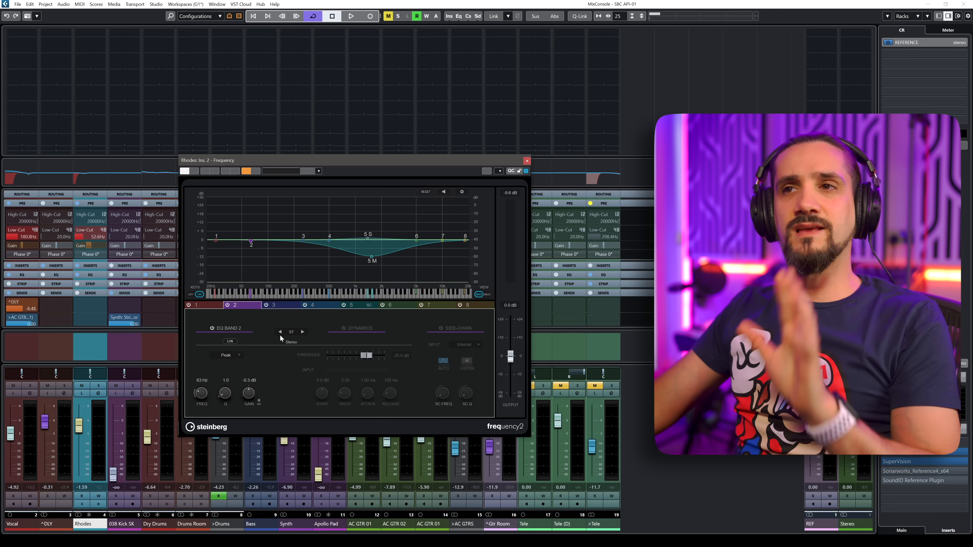
{"action": "left_click", "coordinate": [237, 358]}
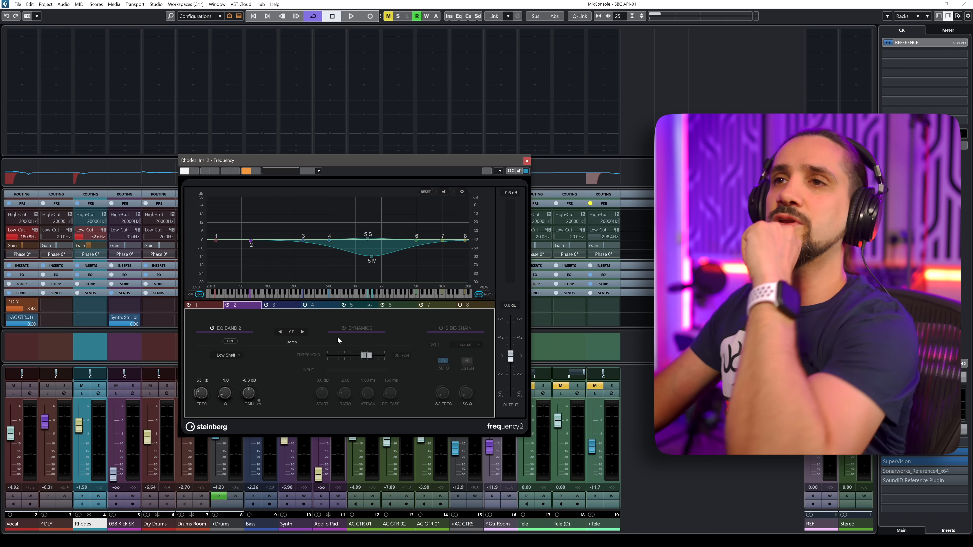
Enable dynamics on band 2 and set its side-chain input to Side-Chain 2.
{"action": "left_click", "coordinate": [343, 328]}
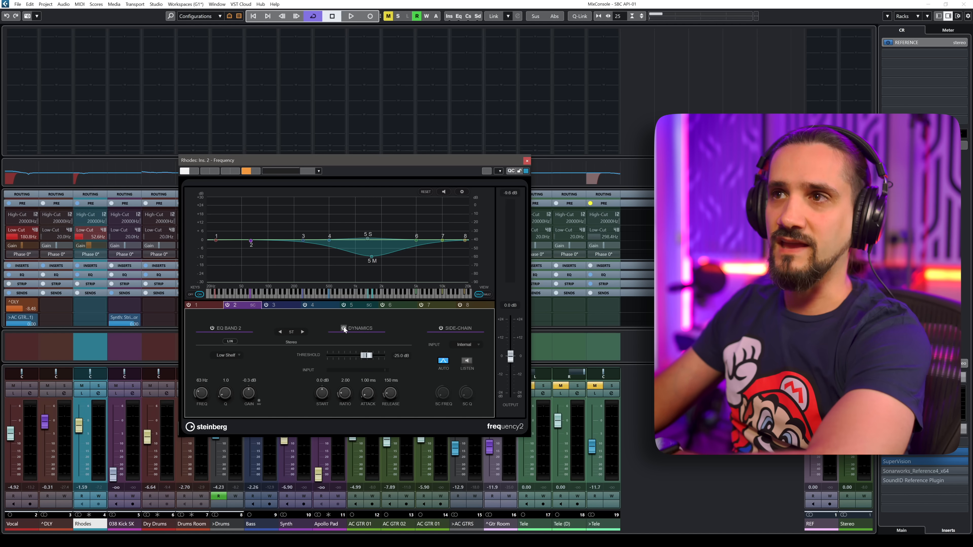
{"action": "left_click", "coordinate": [467, 344]}
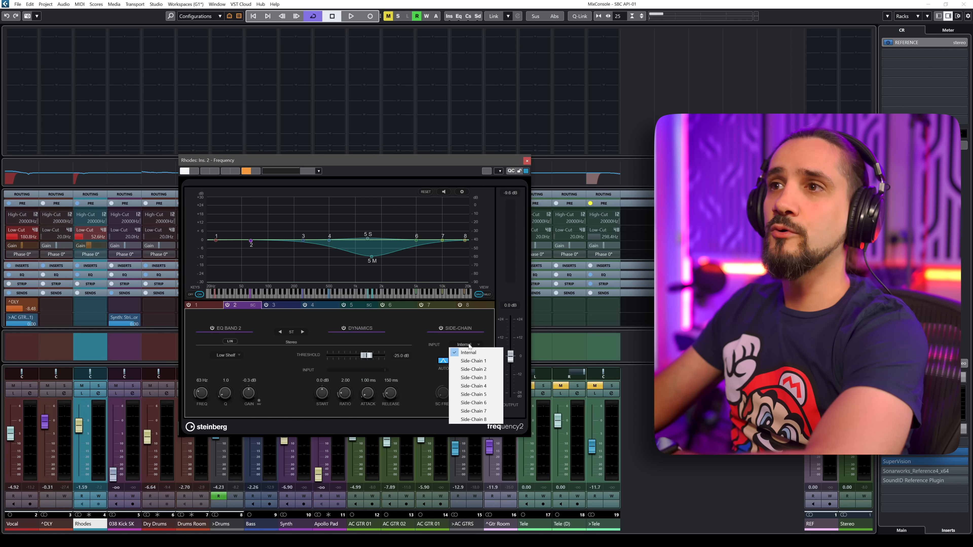
{"action": "left_click", "coordinate": [470, 370]}
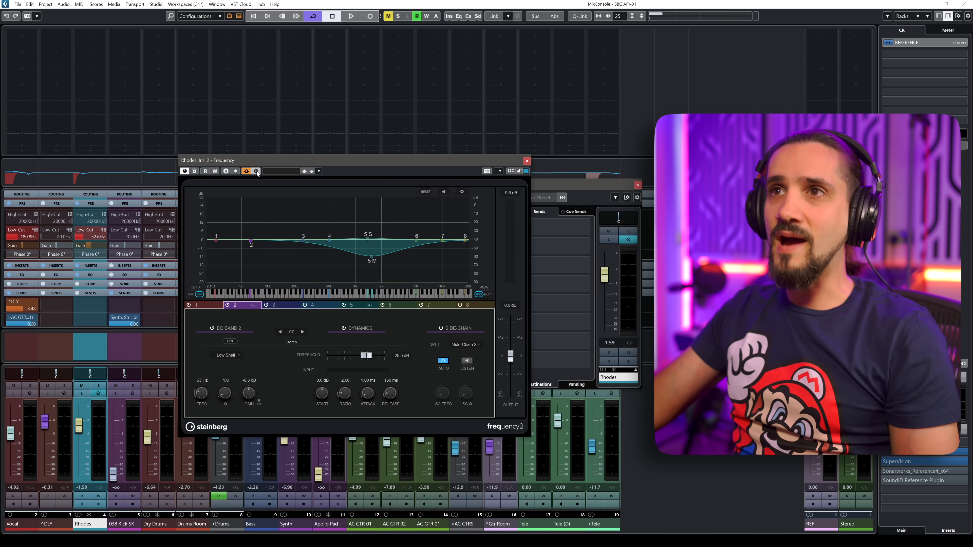
Route the Bass channel into side-chain input 2 of the Frequency plug-in with a send level of 0 dB.
{"action": "left_click", "coordinate": [256, 172]}
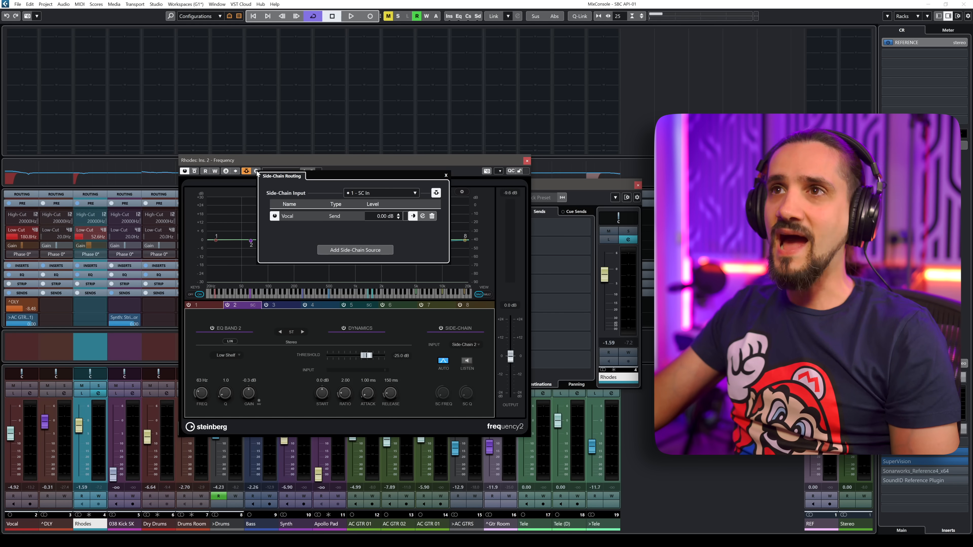
{"action": "left_click", "coordinate": [380, 193]}
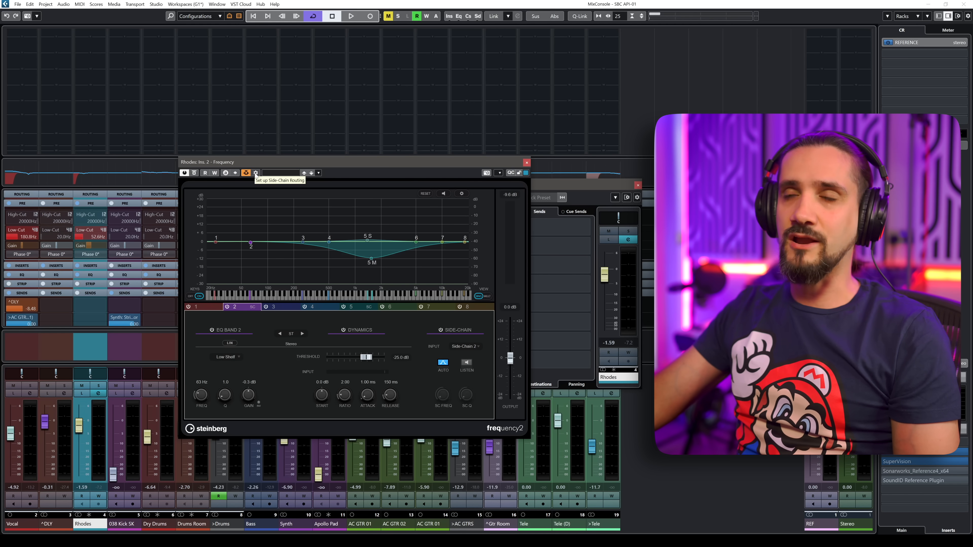
{"action": "left_click", "coordinate": [255, 173]}
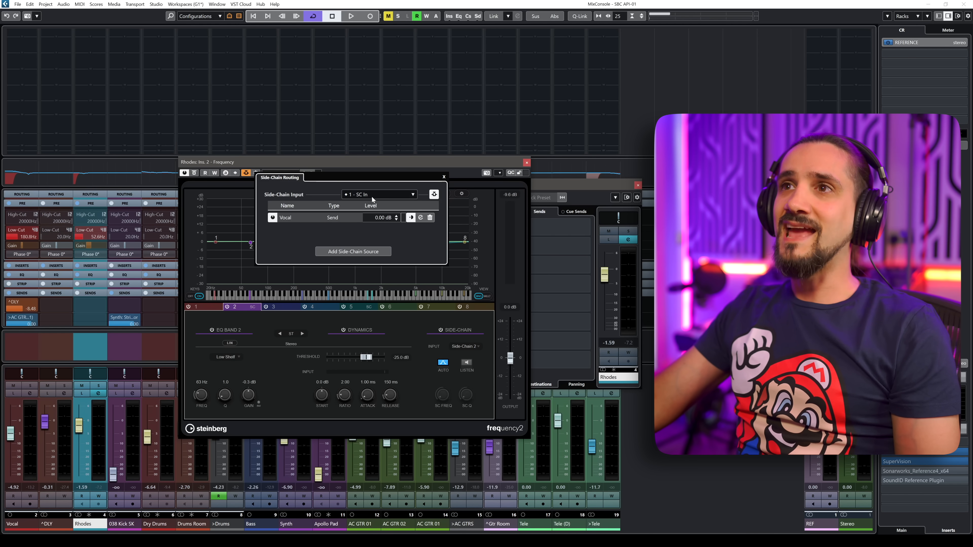
{"action": "left_click", "coordinate": [363, 194]}
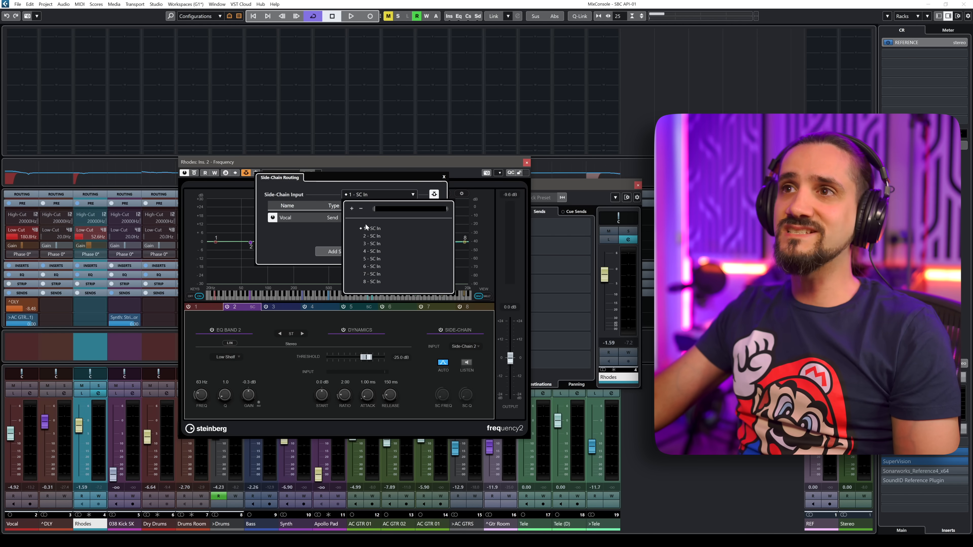
{"action": "left_click", "coordinate": [364, 236]}
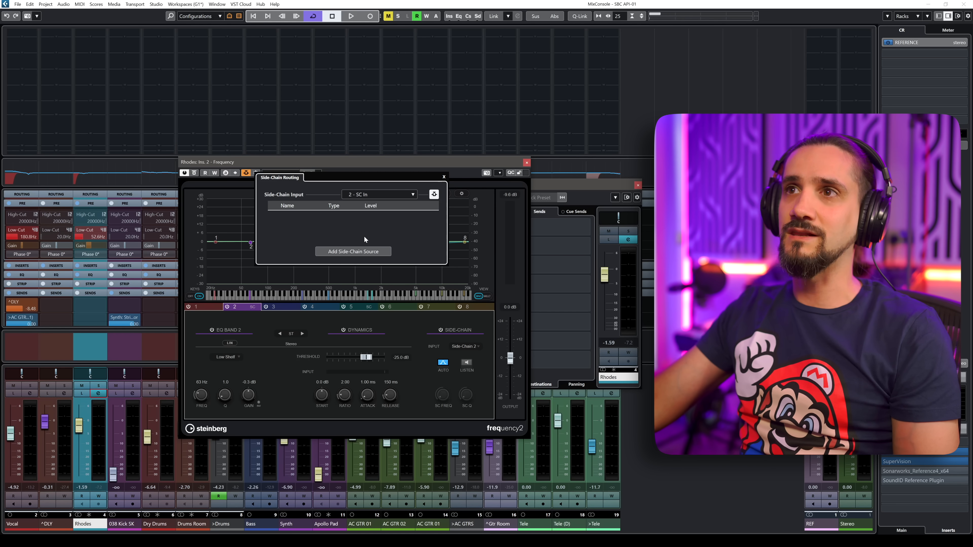
{"action": "left_click", "coordinate": [335, 252]}
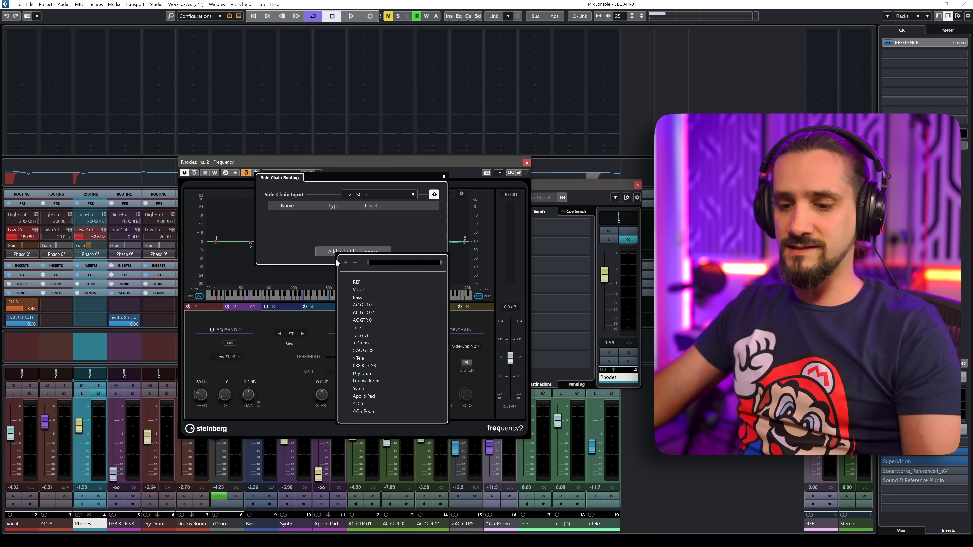
{"action": "type", "text": "bass"}
{"action": "left_click", "coordinate": [357, 281]}
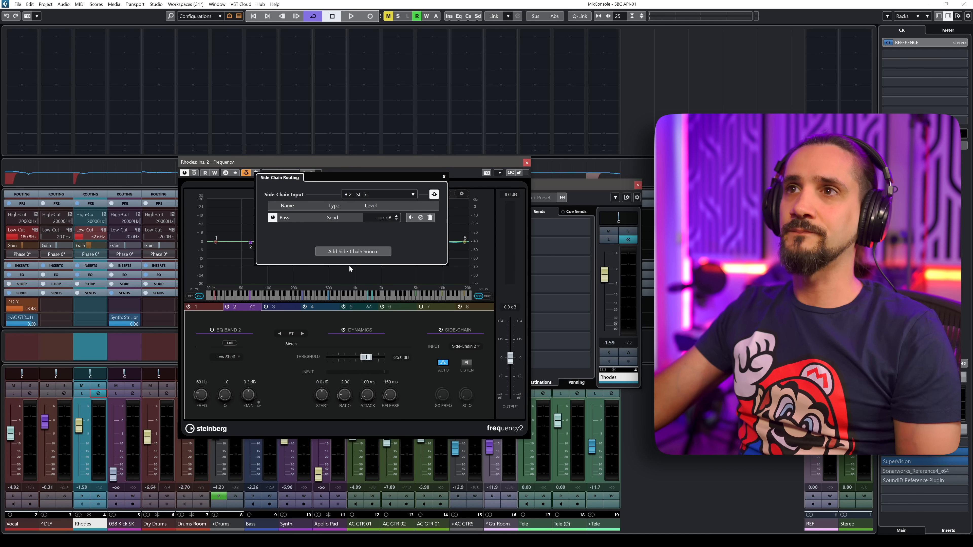
{"action": "type", "text": "0"}
{"action": "key", "text": "Return"}
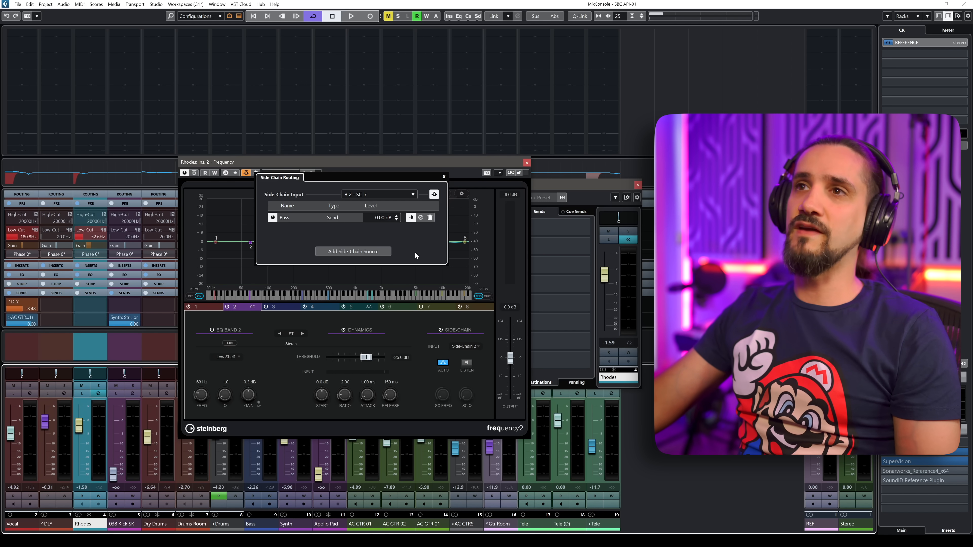
{"action": "left_click", "coordinate": [444, 177]}
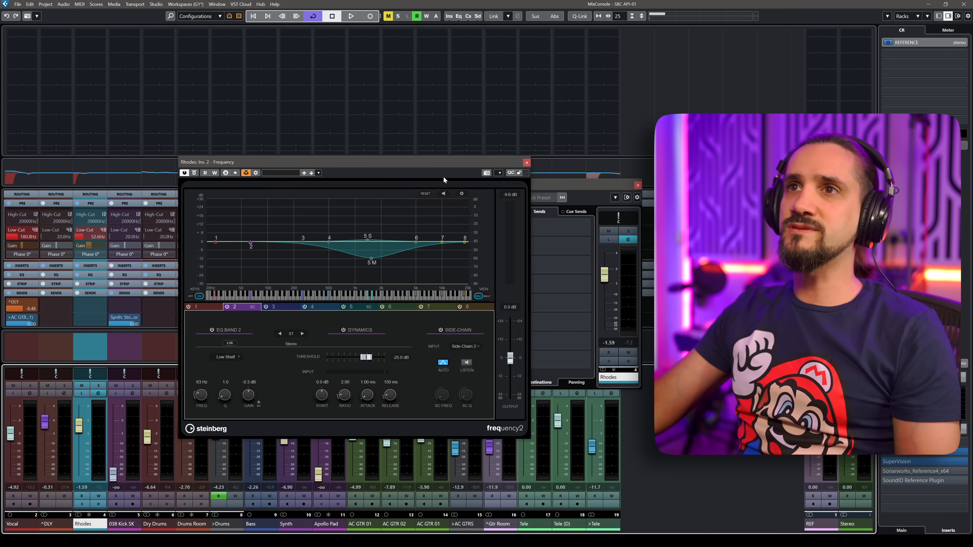
Start playback and set band 2's threshold to about -38.9 dB and its gain to about -24 dB.
{"action": "left_click", "coordinate": [245, 173]}
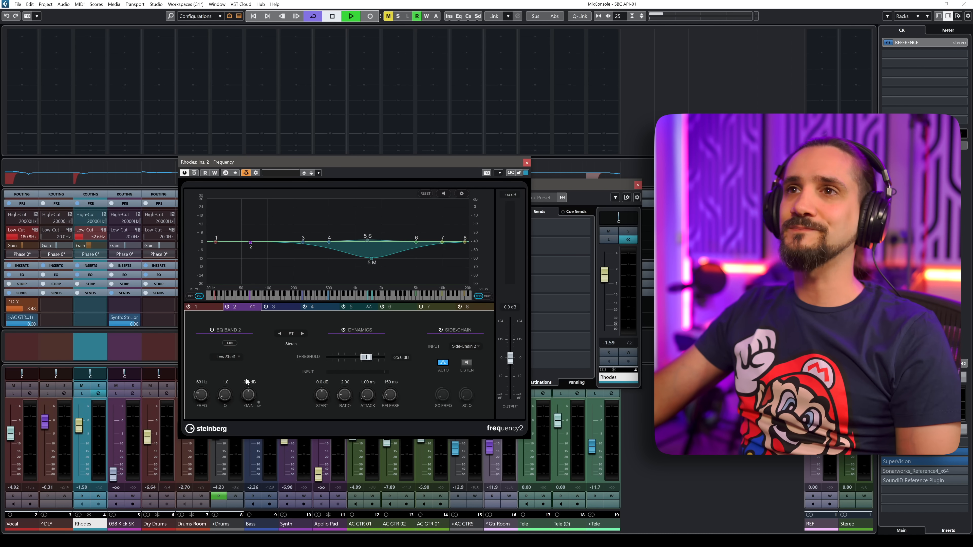
{"action": "key", "text": "space"}
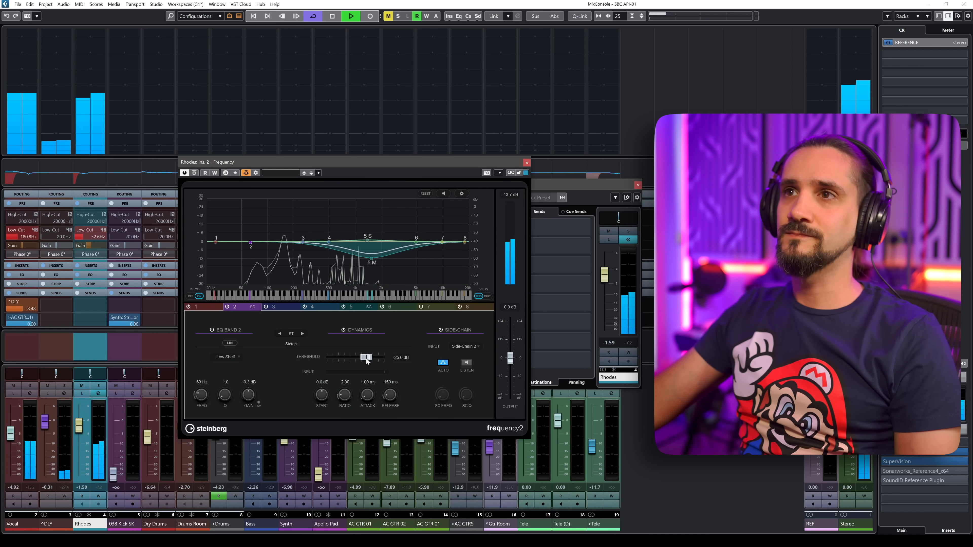
{"action": "left_click_drag", "start_coordinate": [239, 389], "coordinate": [243, 408]}
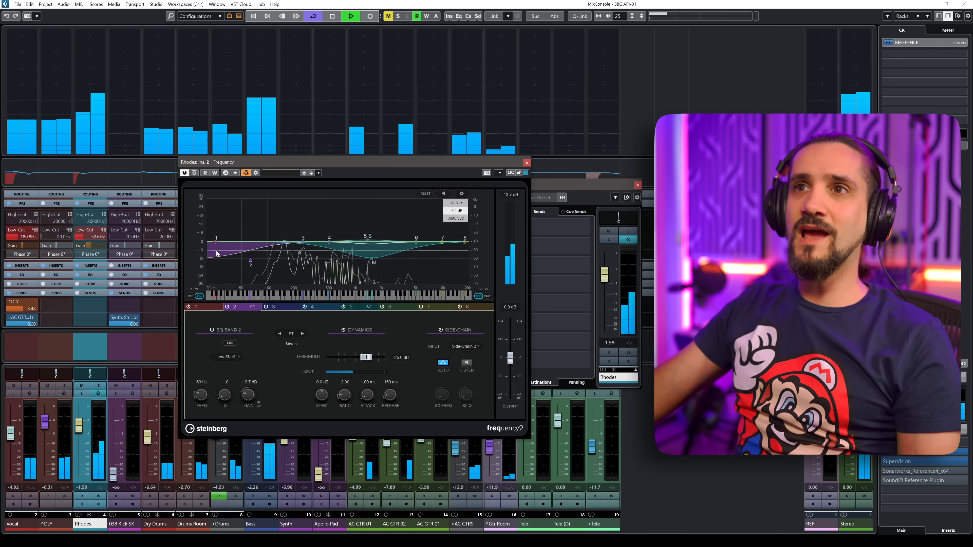
{"action": "key", "text": "space"}
{"action": "key", "text": "space"}
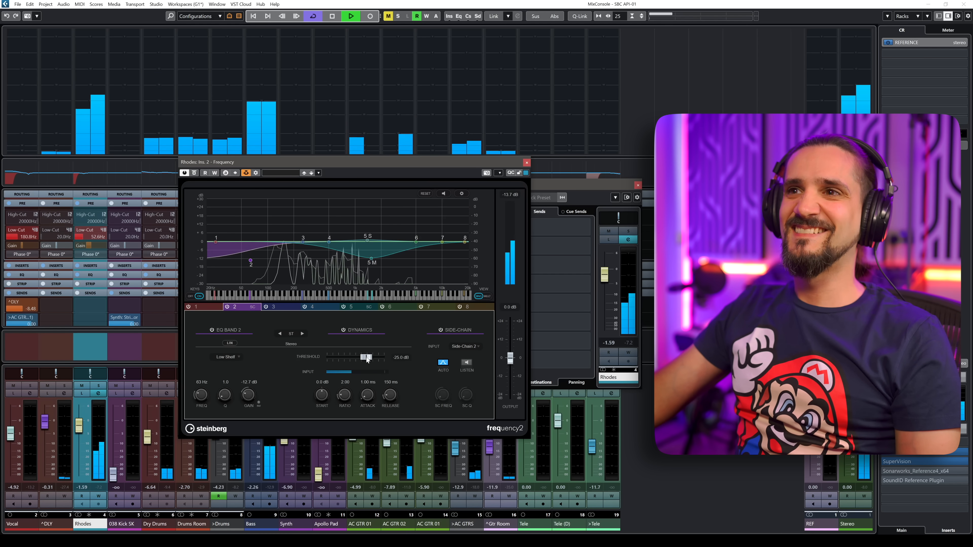
{"action": "left_click_drag", "start_coordinate": [366, 357], "coordinate": [356, 357]}
{"action": "left_click_drag", "start_coordinate": [247, 395], "coordinate": [245, 412]}
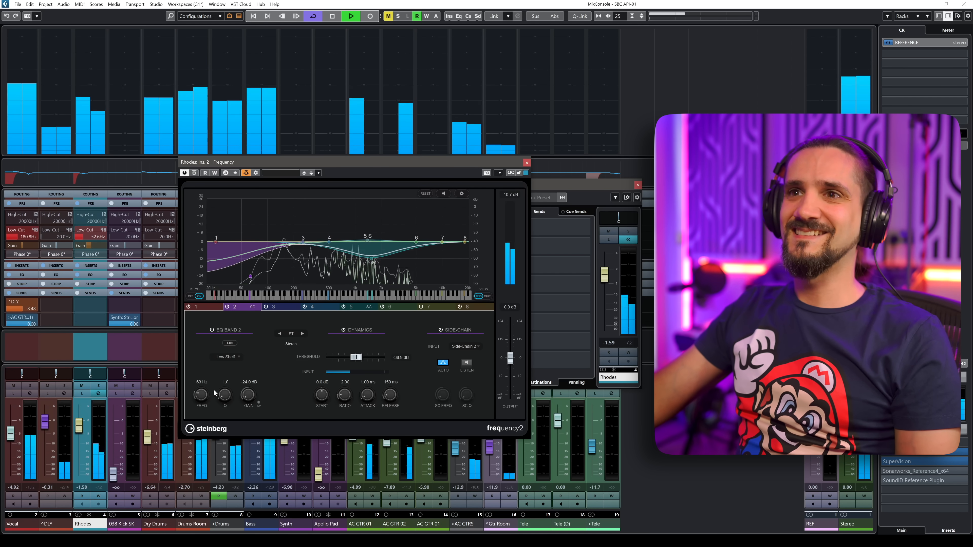
Raise band 2's frequency to about 110 Hz and its release to about 254 ms, then stop playback.
{"action": "left_click_drag", "start_coordinate": [198, 394], "coordinate": [196, 390]}
{"action": "left_click_drag", "start_coordinate": [387, 396], "coordinate": [389, 394]}
{"action": "key", "text": "space"}
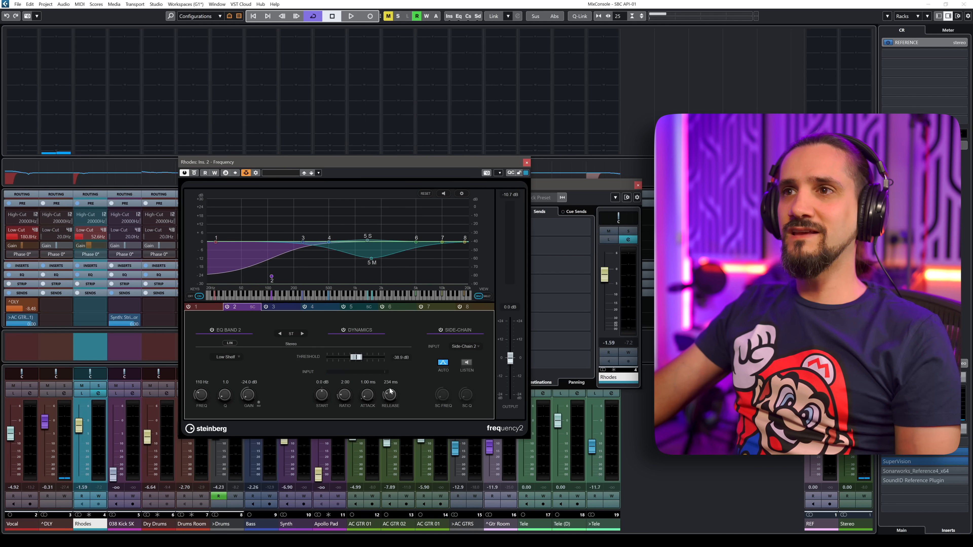
Shorten band 2's attack to 0.10 ms while listening to playback.
{"action": "key", "text": "space"}
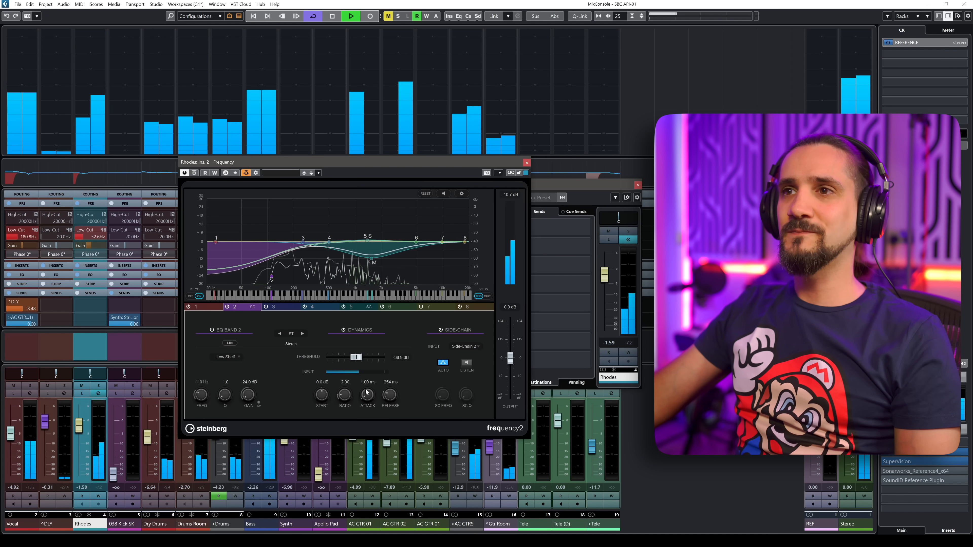
{"action": "left_click_drag", "start_coordinate": [368, 393], "coordinate": [367, 402]}
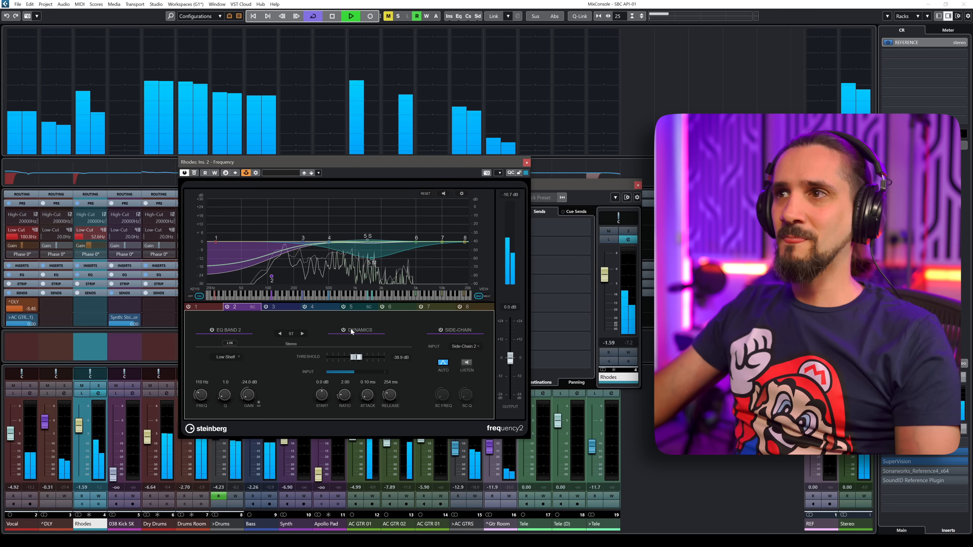
{"action": "key", "text": "space"}
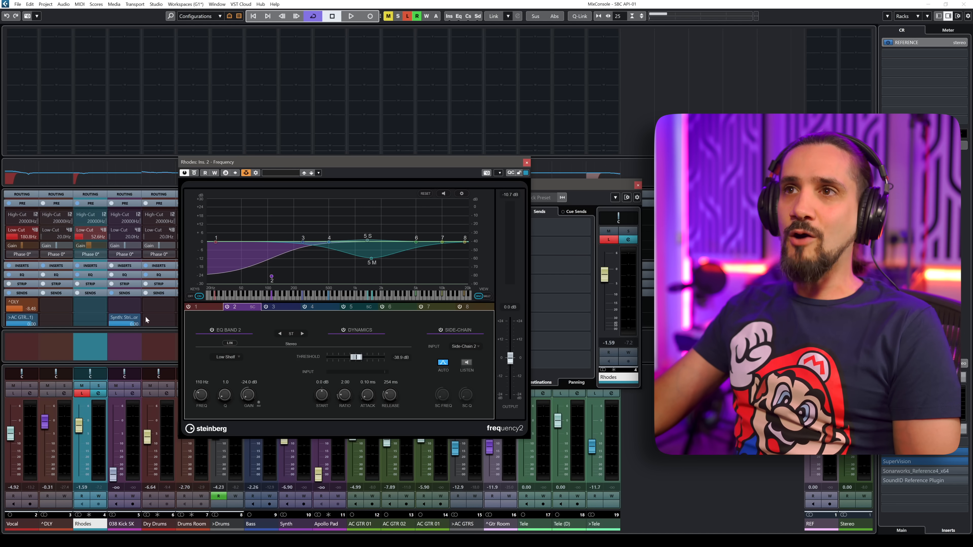
Toggle the Frequency plug-in's bypass on and off during playback to compare the processing.
{"action": "key", "text": "space"}
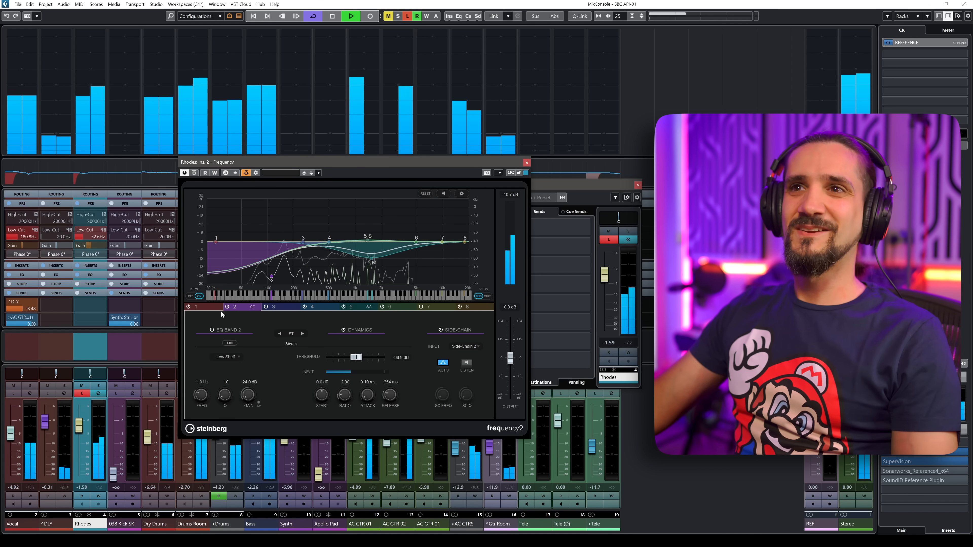
{"action": "left_click", "coordinate": [194, 173]}
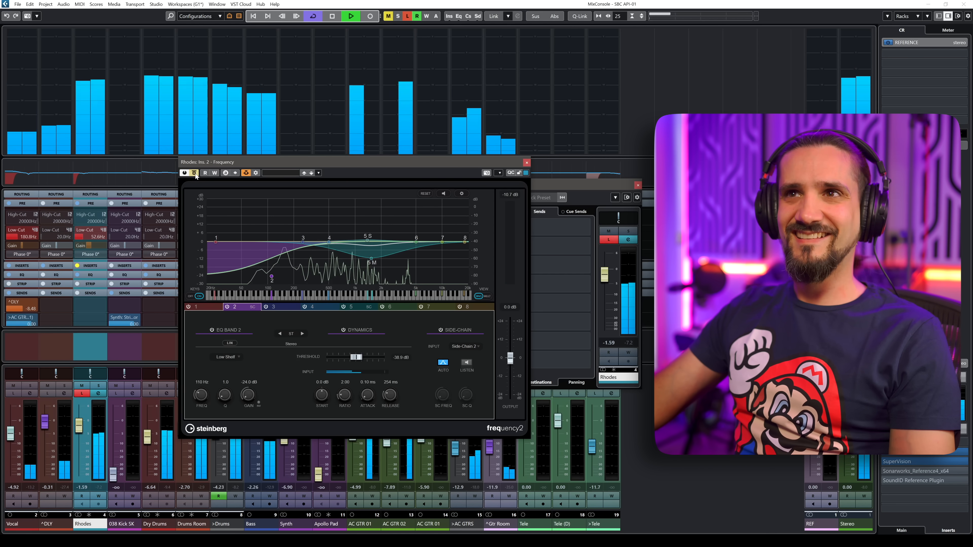
{"action": "left_click", "coordinate": [194, 173]}
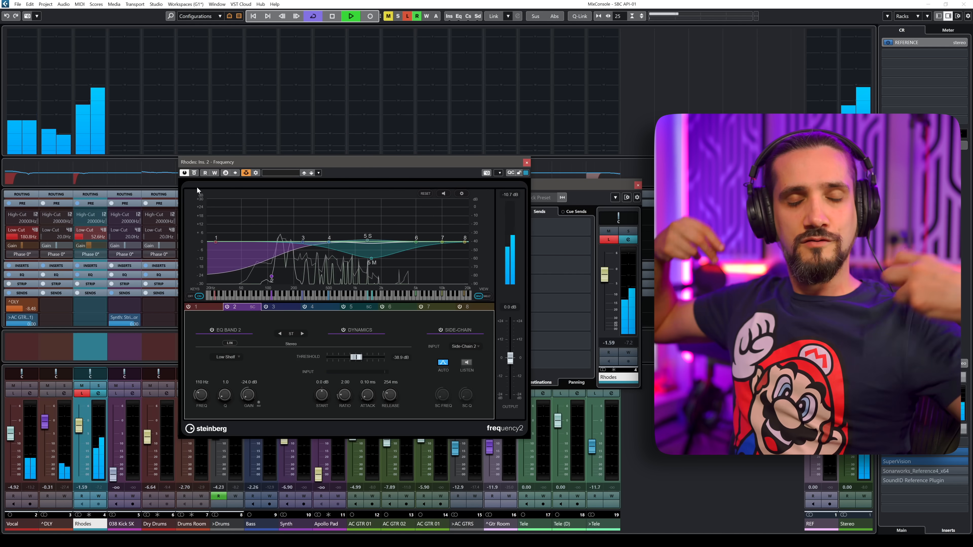
{"action": "key", "text": "space"}
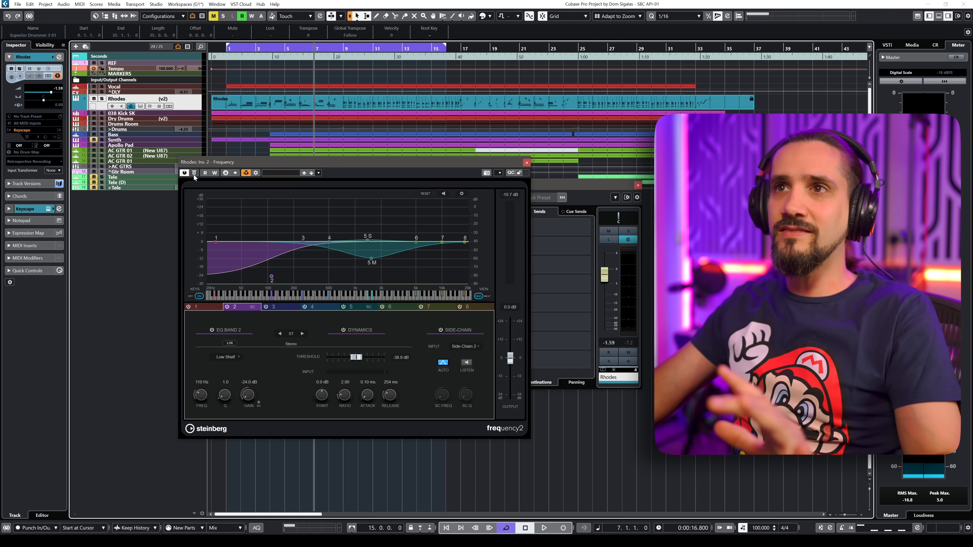
Move the playback position earlier in the project and compare the bypassed and active plug-in during playback.
{"action": "key", "text": "F3"}
{"action": "key", "text": "F3"}
{"action": "left_click", "coordinate": [272, 50]}
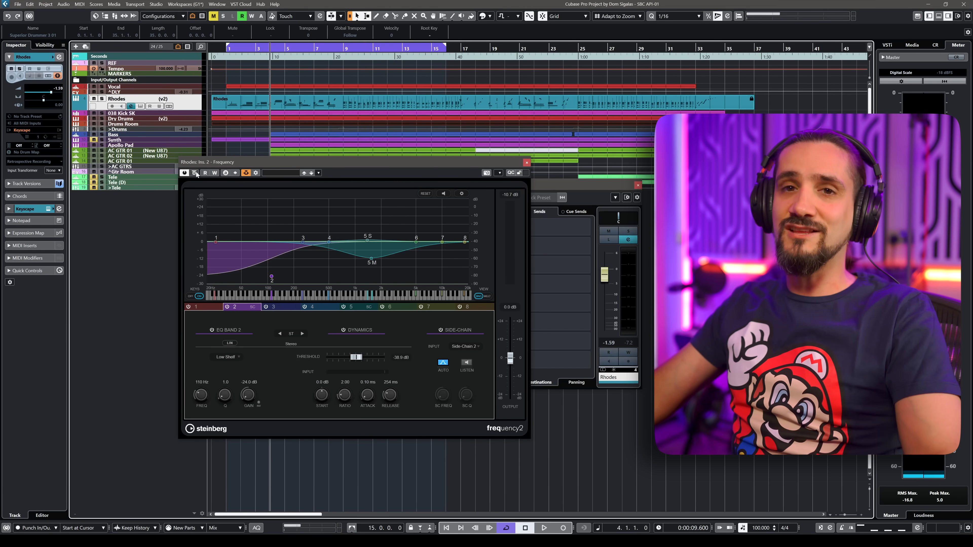
{"action": "key", "text": "F3"}
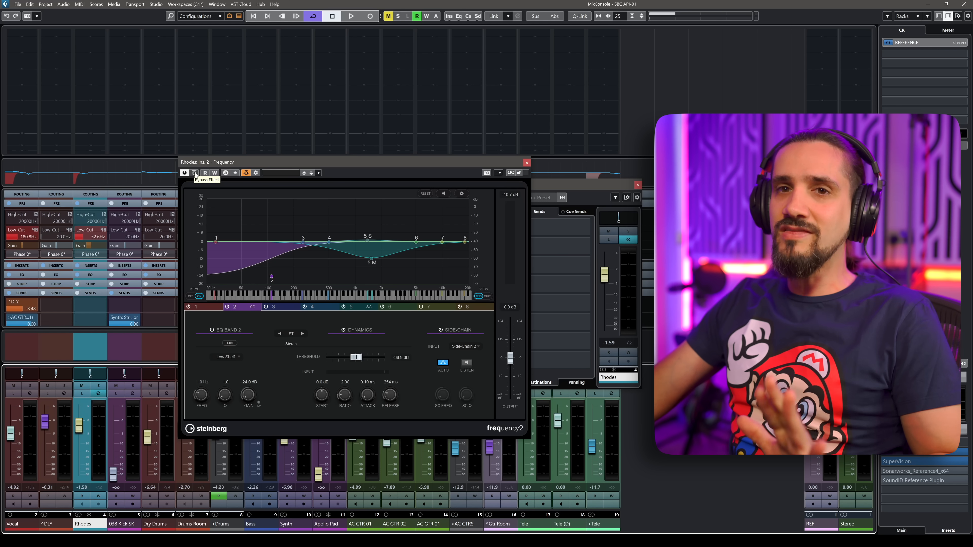
{"action": "key", "text": "space"}
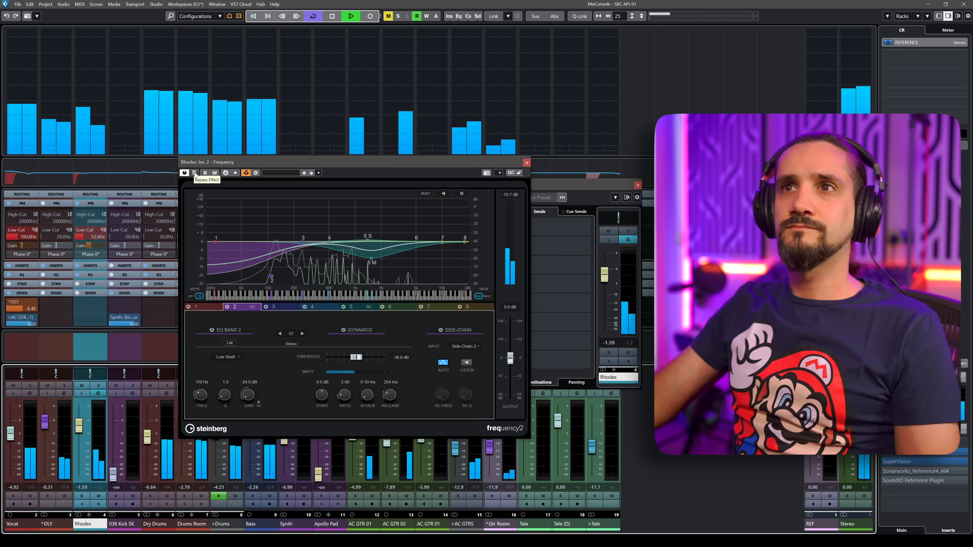
{"action": "left_click", "coordinate": [194, 173]}
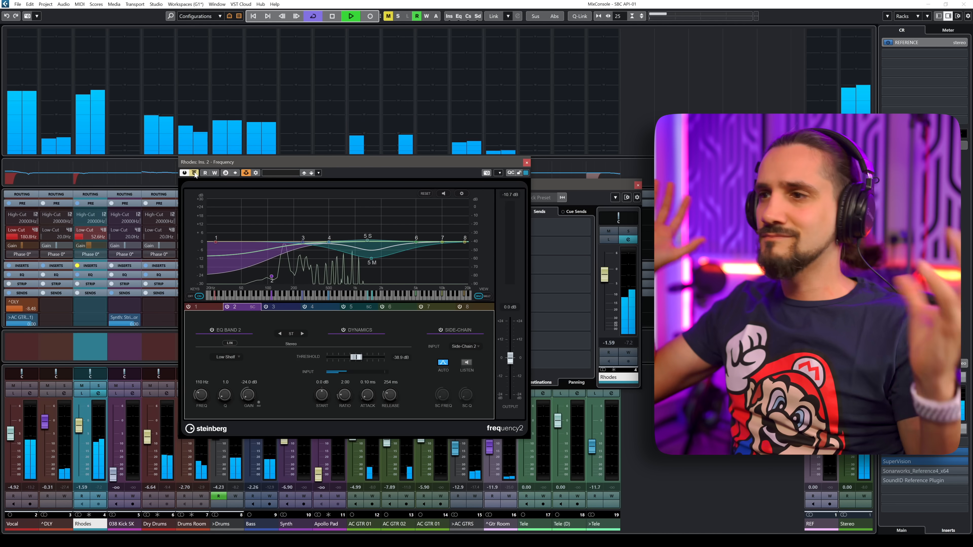
{"action": "left_click", "coordinate": [195, 173]}
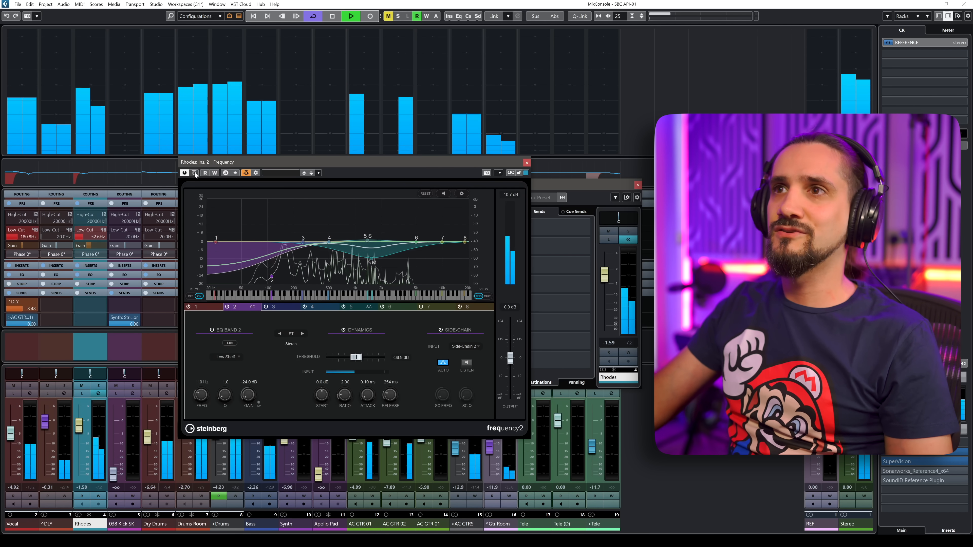
{"action": "left_click", "coordinate": [195, 173]}
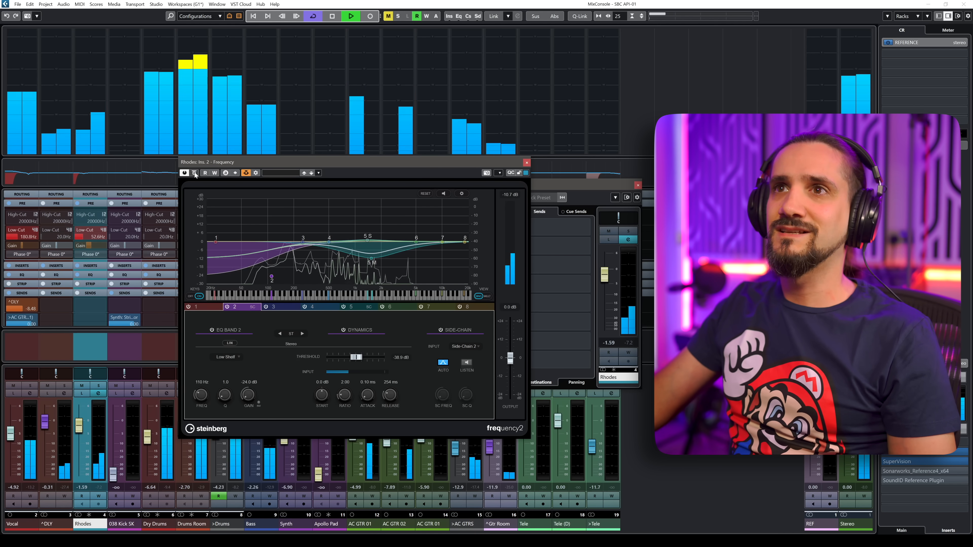
{"action": "key", "text": "space"}
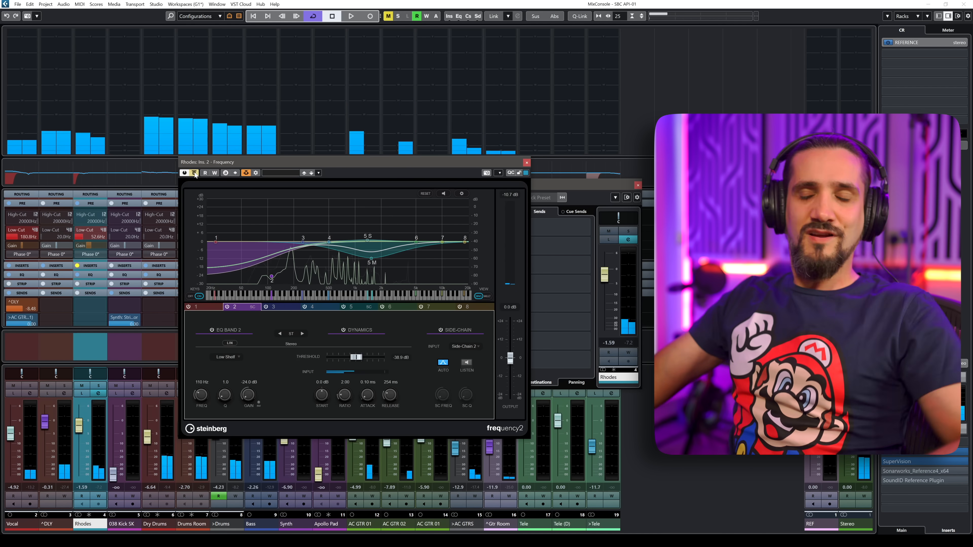